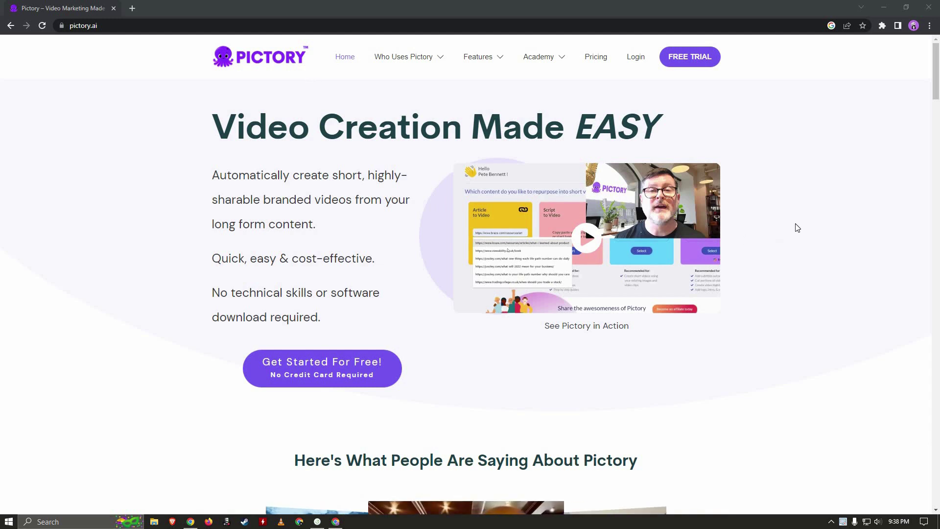
Look through the Pictory home page down to the feature cards, including the one on extracting short snippets from long videos.
middle_click(791, 191)
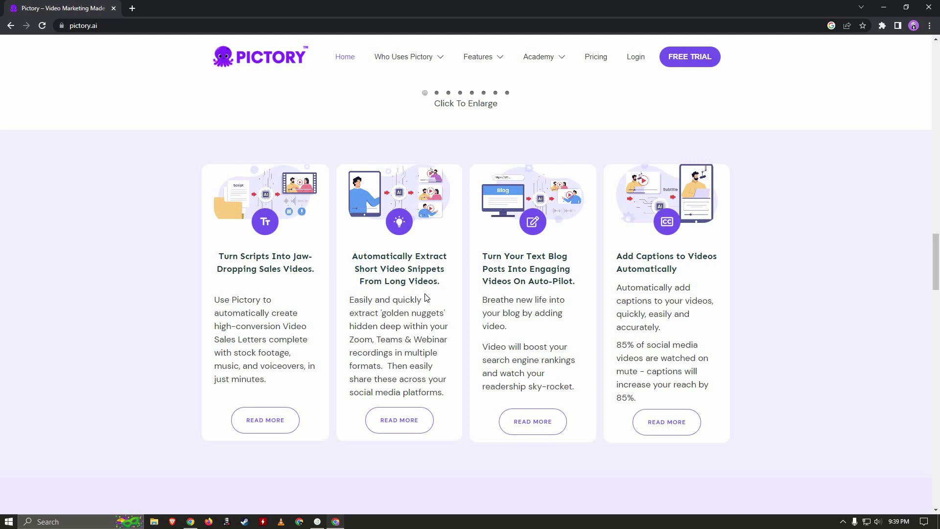
left_click_drag(354, 269, 405, 269)
left_click(437, 306)
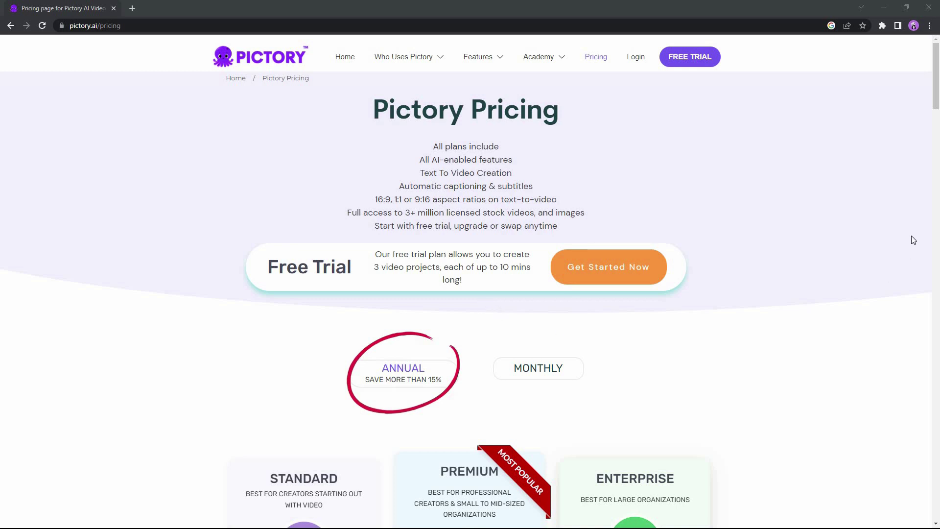
Show the monthly billing prices of the subscription plans on the pricing page.
middle_click(814, 205)
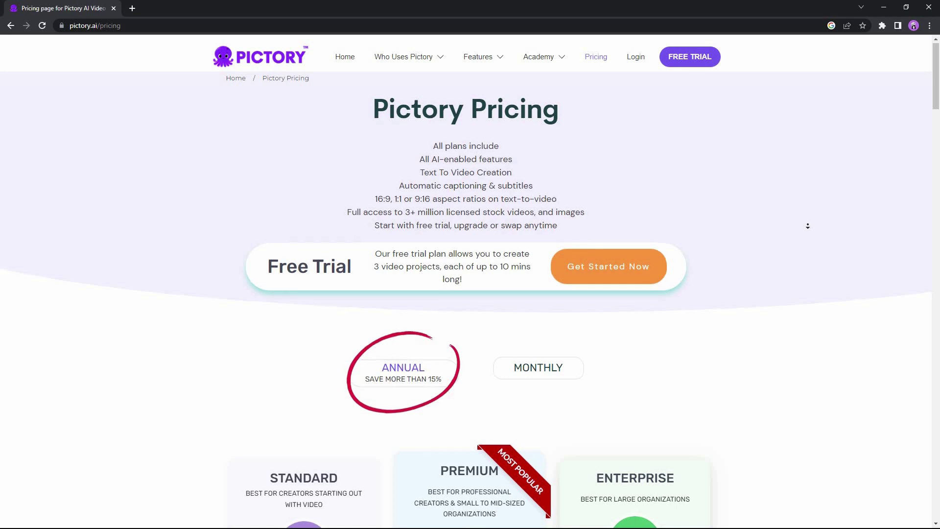
scroll(808, 225, "down", 5)
left_click(472, 148)
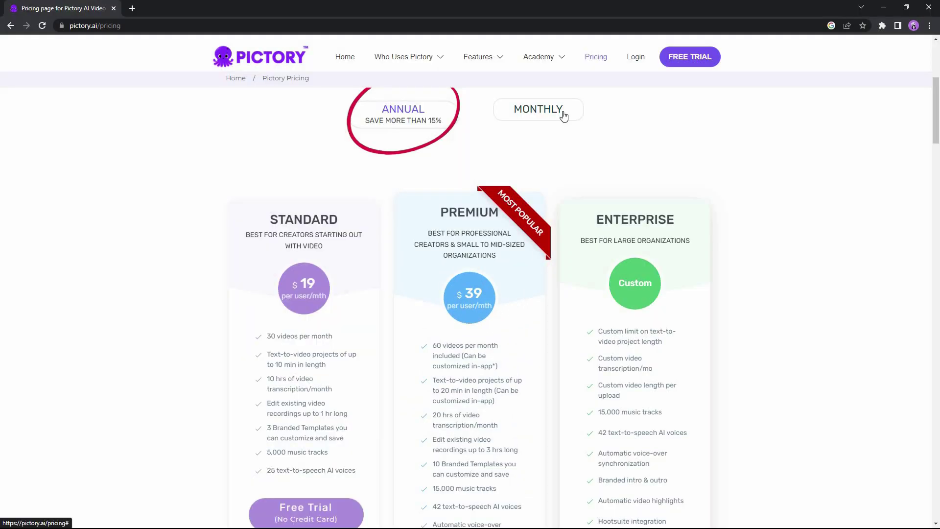
left_click(564, 117)
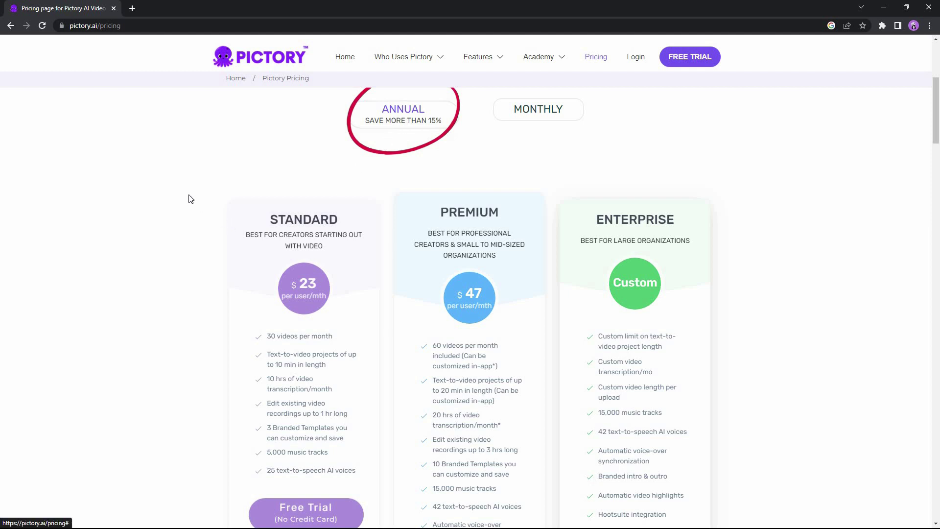
Compare the features and limits of the Standard, Premium and Enterprise plans on the pricing page.
scroll(380, 285, "down", 1)
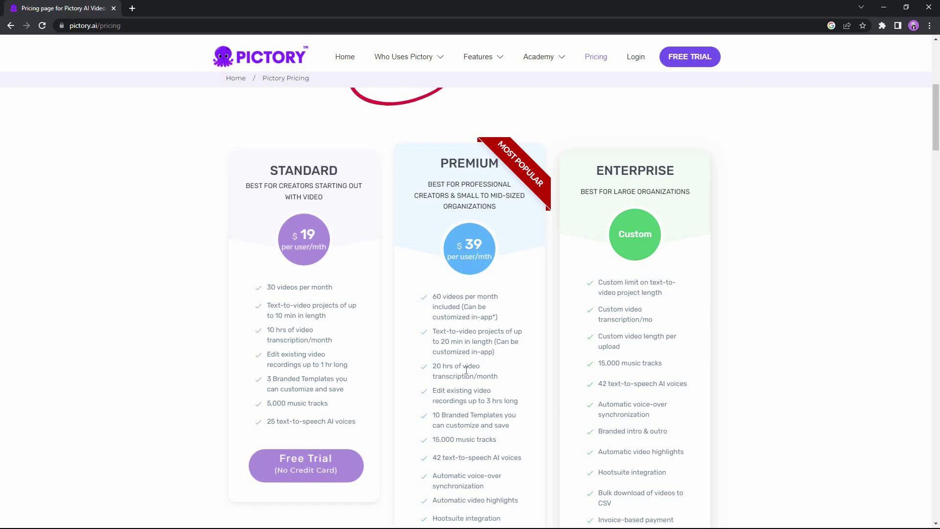
scroll(358, 330, "down", 1)
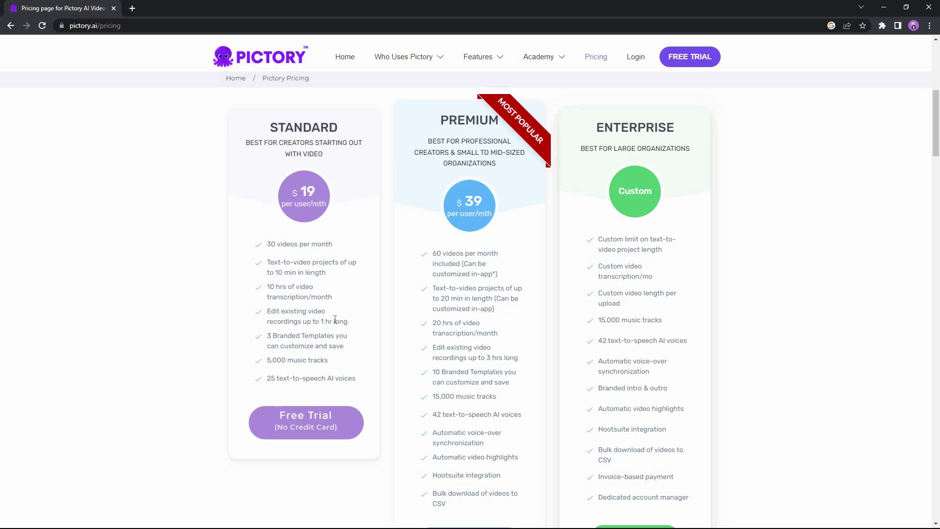
left_click_drag(320, 321, 355, 328)
left_click(520, 366)
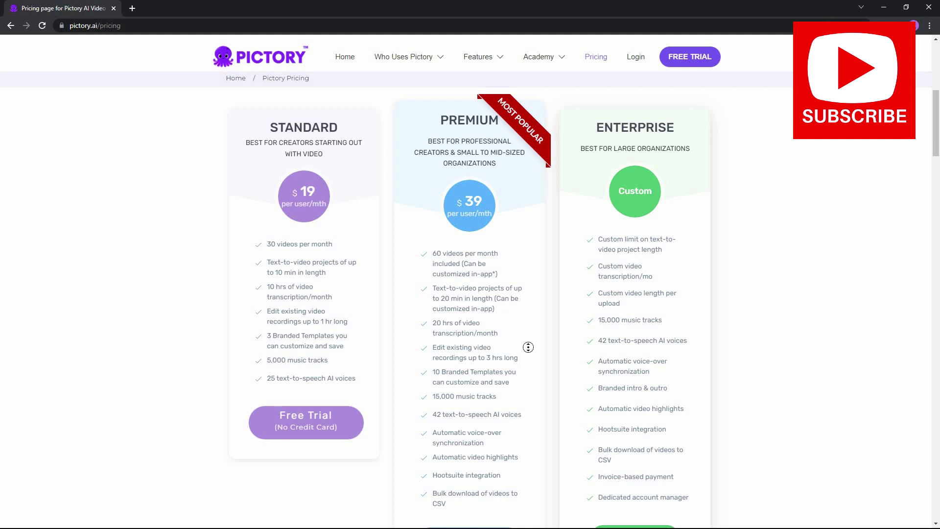
scroll(297, 314, "down", 1)
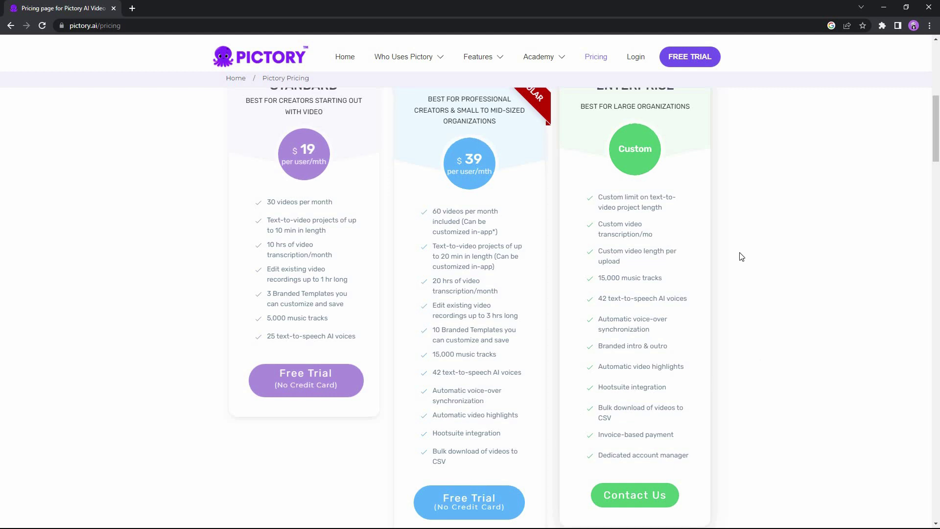
scroll(721, 153, "up", 1)
scroll(693, 165, "up", 1)
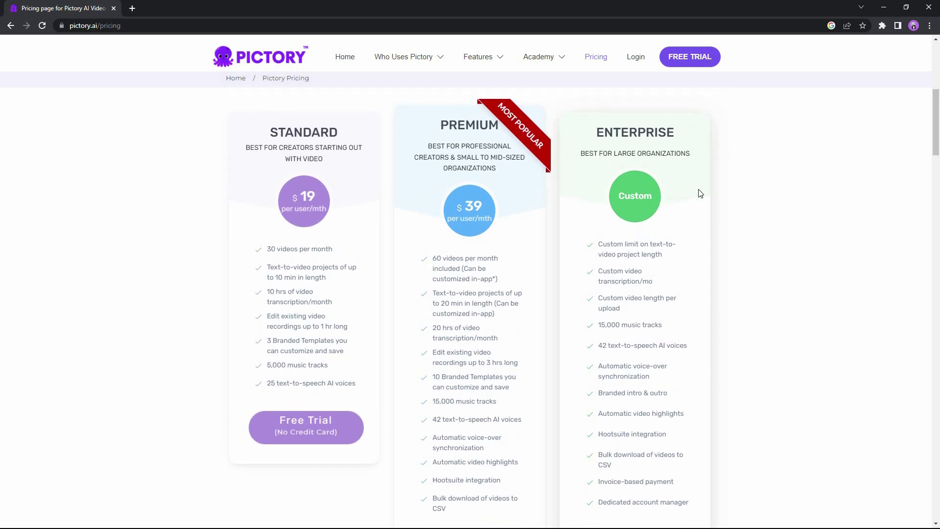
middle_click(727, 242)
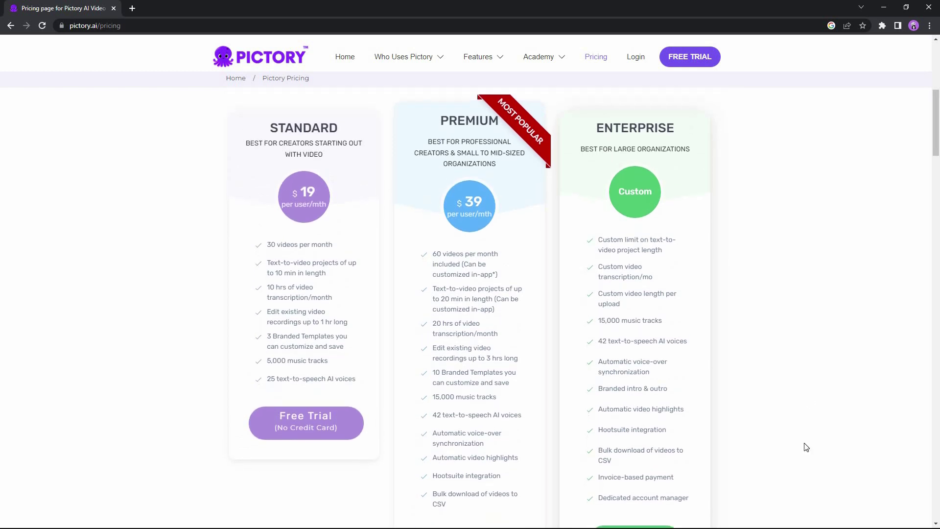
scroll(725, 249, "down", 2)
left_click(692, 500)
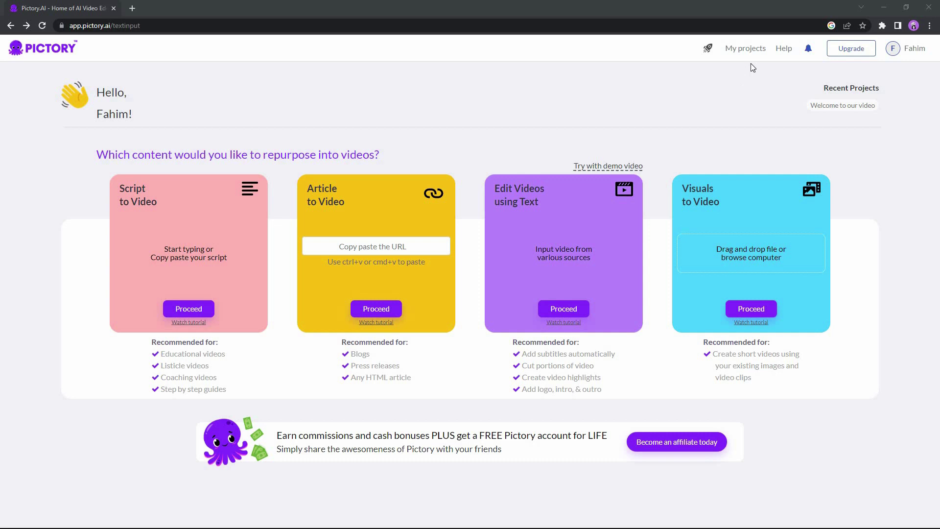
View the My projects page, return to the dashboard and show the list of product tours and guides.
left_click(747, 49)
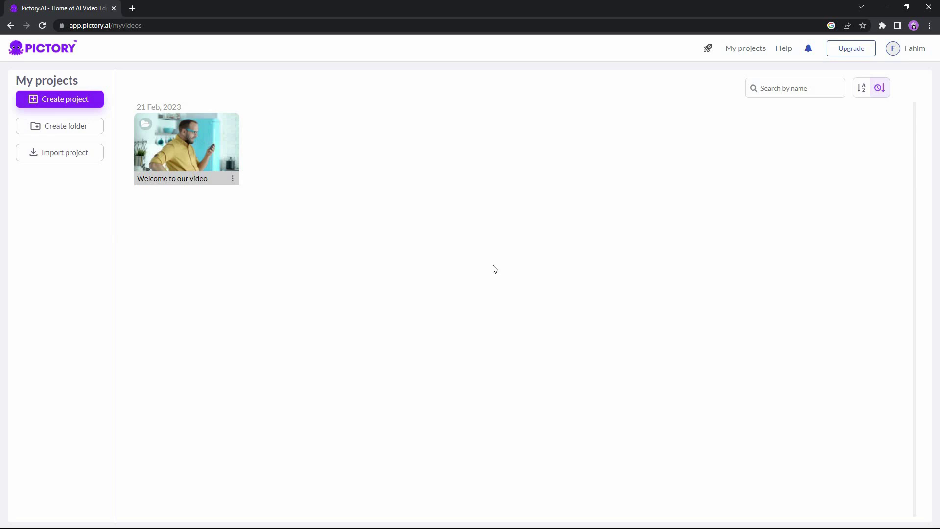
left_click(10, 26)
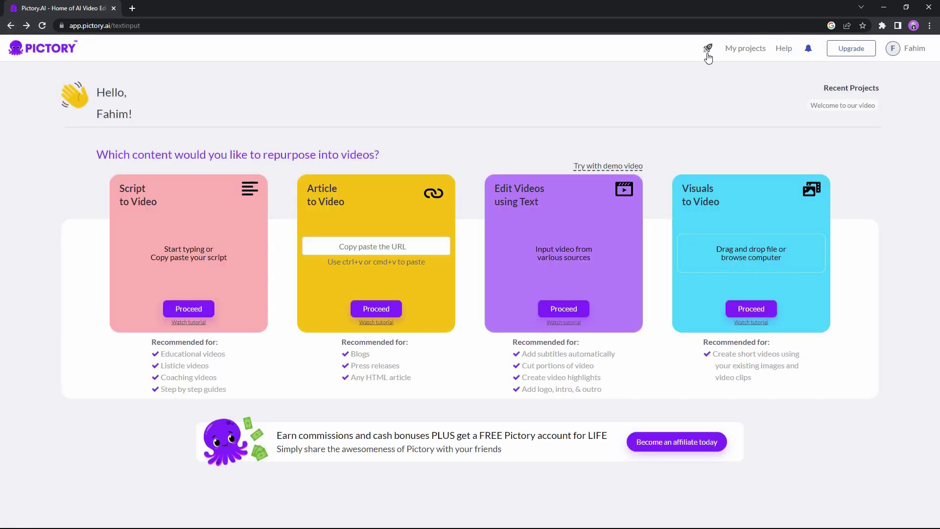
left_click(707, 50)
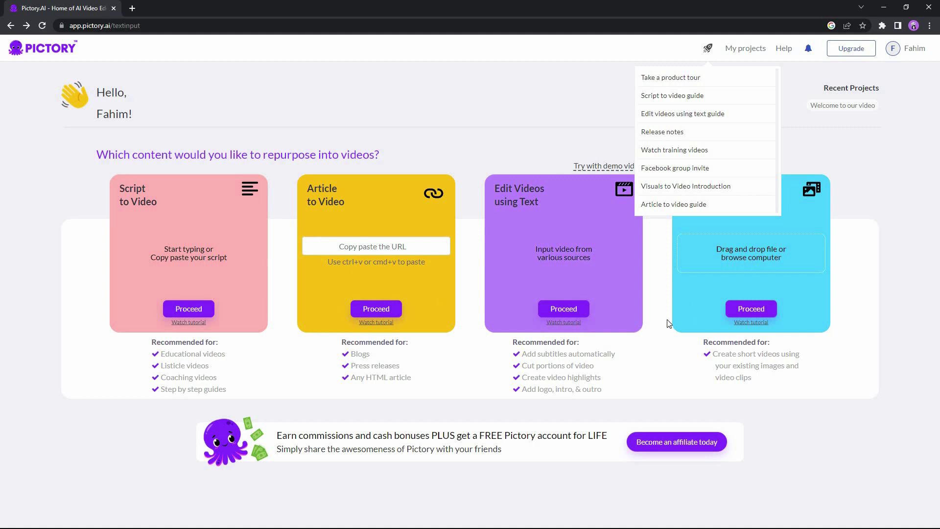
Open the Pictory Help Center and look through its user manual, recent and popular articles and ticket option.
left_click(783, 48)
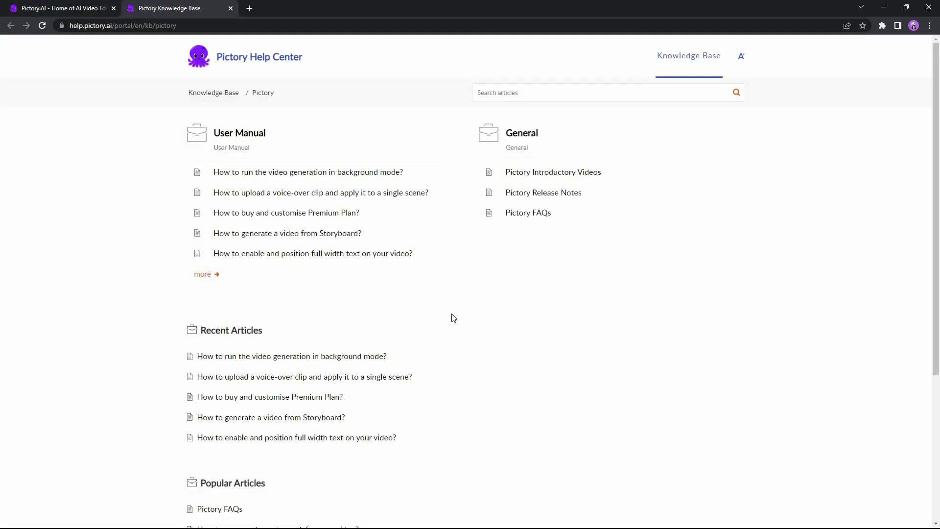
middle_click(490, 287)
scroll(507, 257, "down", 3)
scroll(550, 149, "up", 3)
middle_click(454, 278)
scroll(636, 475, "down", 5)
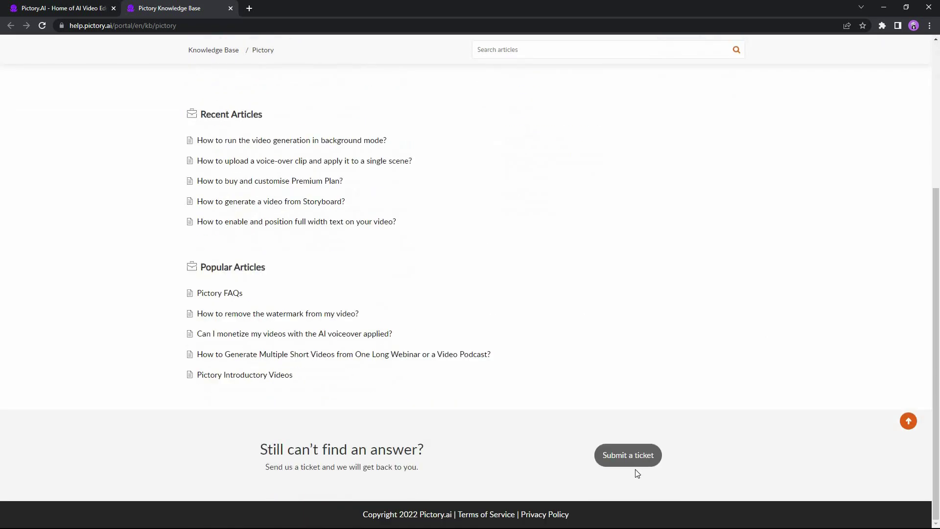
Return to the Pictory dashboard and start a Script to Video project.
left_click(69, 7)
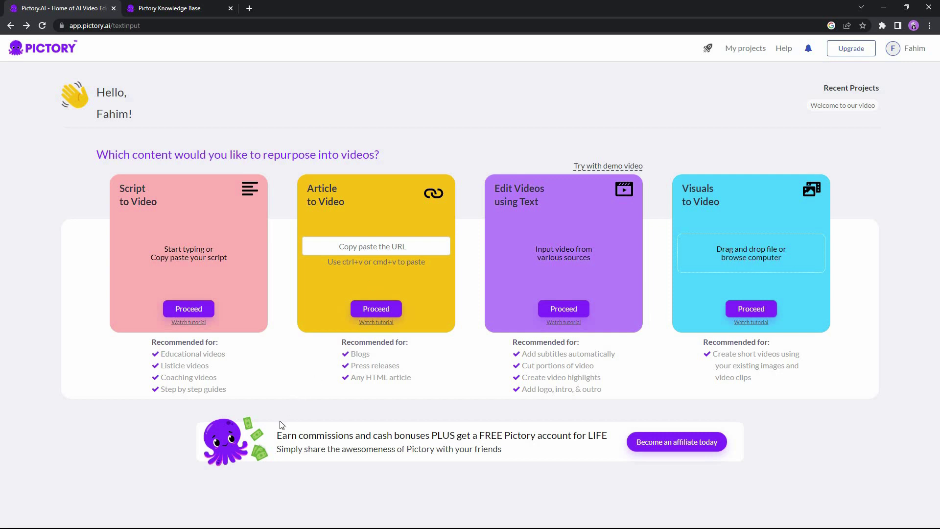
left_click(369, 248)
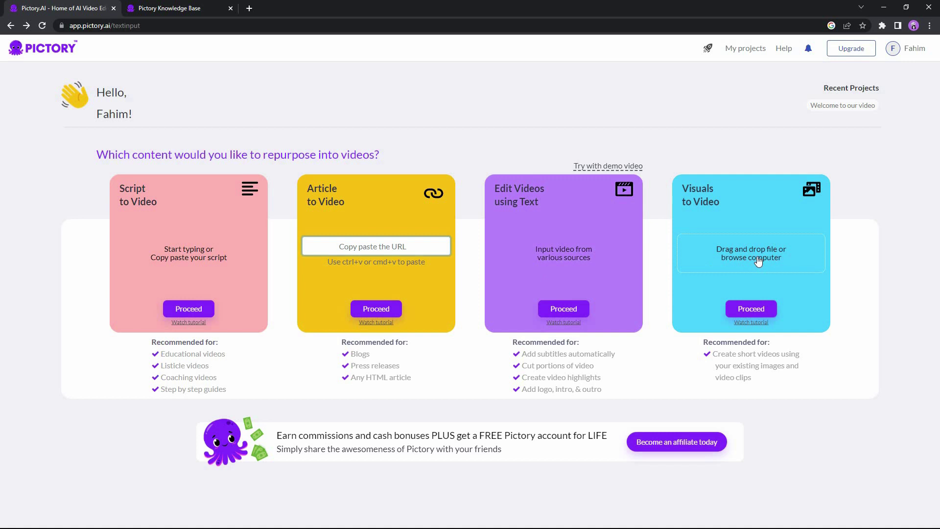
left_click(198, 312)
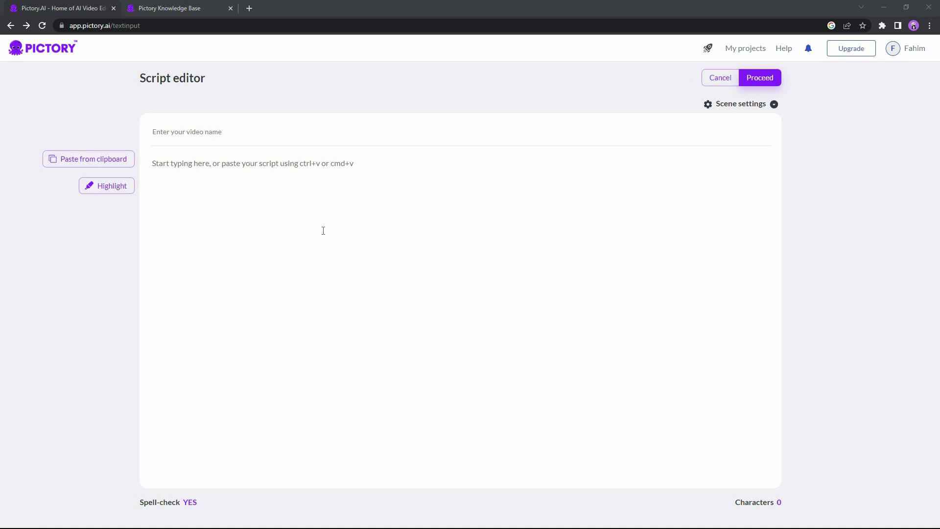
Switch to ChatGPT and submit the prompt "give me a short script for a video about how to stay productive".
key("alt+Tab")
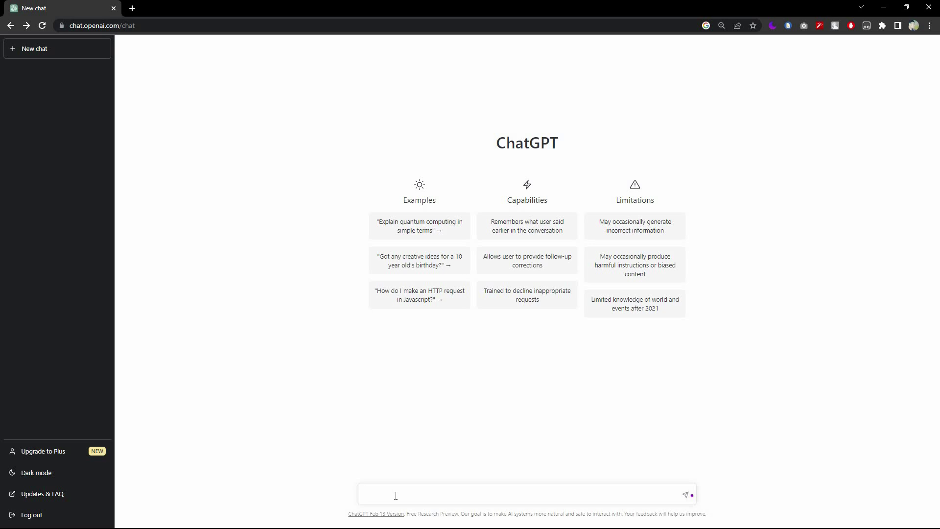
type("give me a short script for a video about how to stay productive")
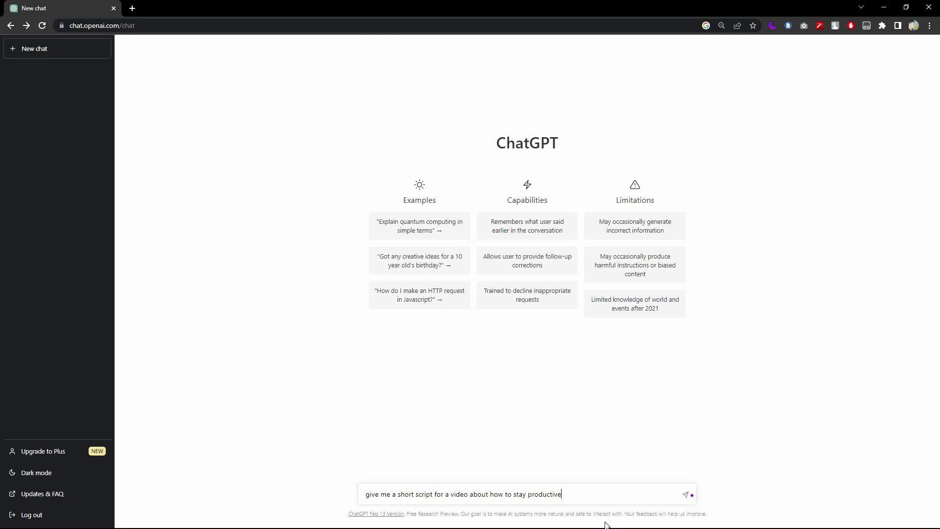
left_click_drag(489, 494, 566, 496)
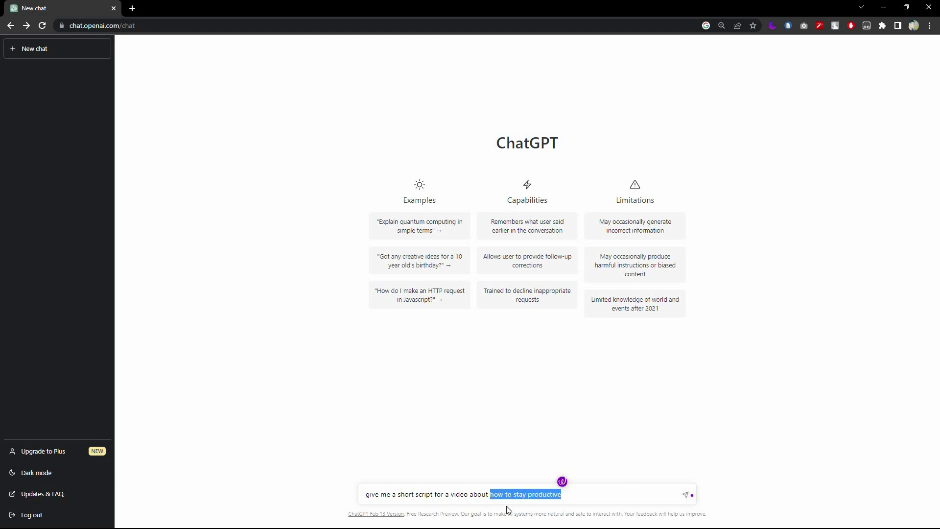
key("Right")
left_click_drag(490, 494, 564, 503)
left_click(684, 495)
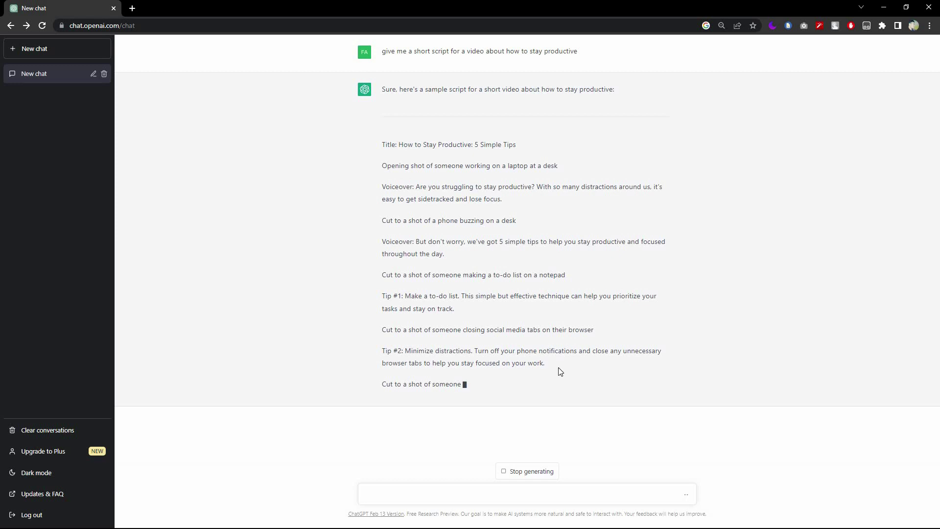
Copy the generated script from the first voiceover line through Tip #2 and paste it into Pictory's script editor.
left_click_drag(552, 368, 377, 190)
key("ctrl+c")
key("alt+Tab")
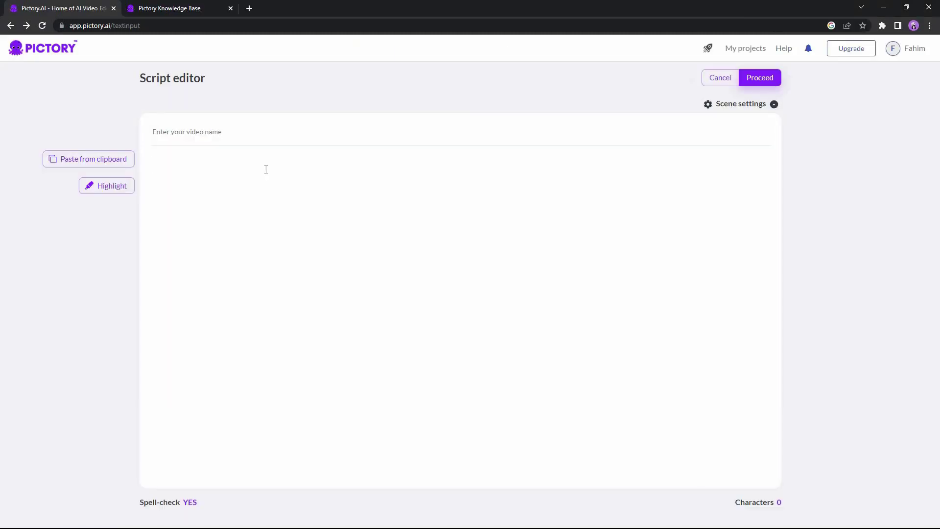
key("ctrl+v")
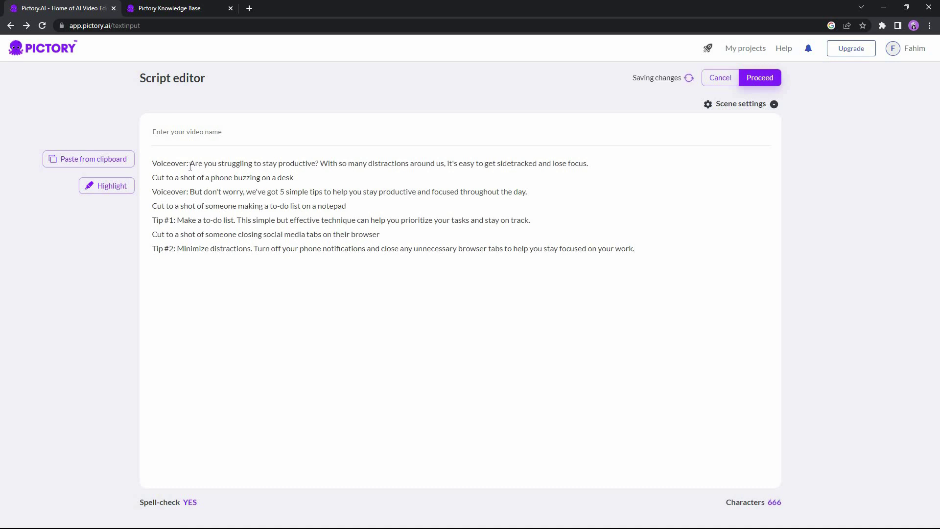
Delete the "Voiceover:" and "Tip #" labels and the "Cut to a shot" directions, leaving only the spoken lines of the script.
left_click_drag(191, 163, 151, 163)
key("BackSpace")
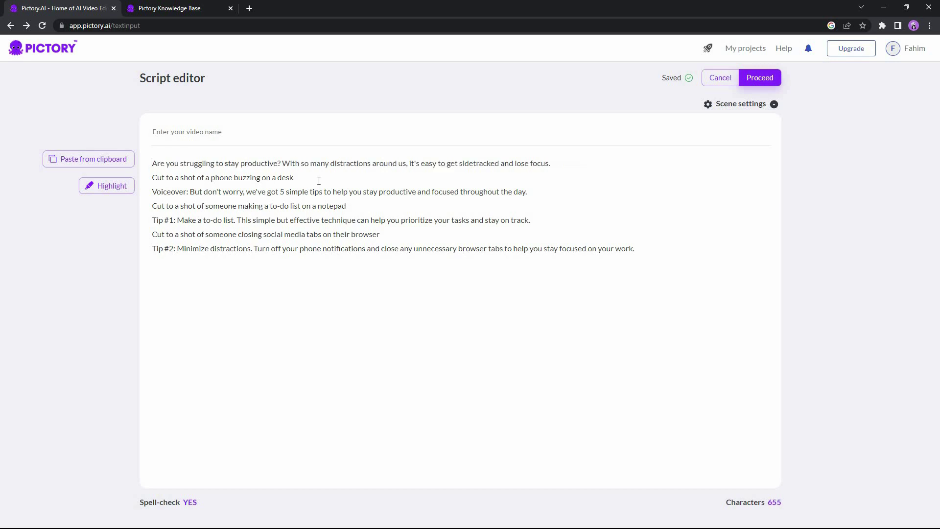
left_click_drag(294, 177, 151, 178)
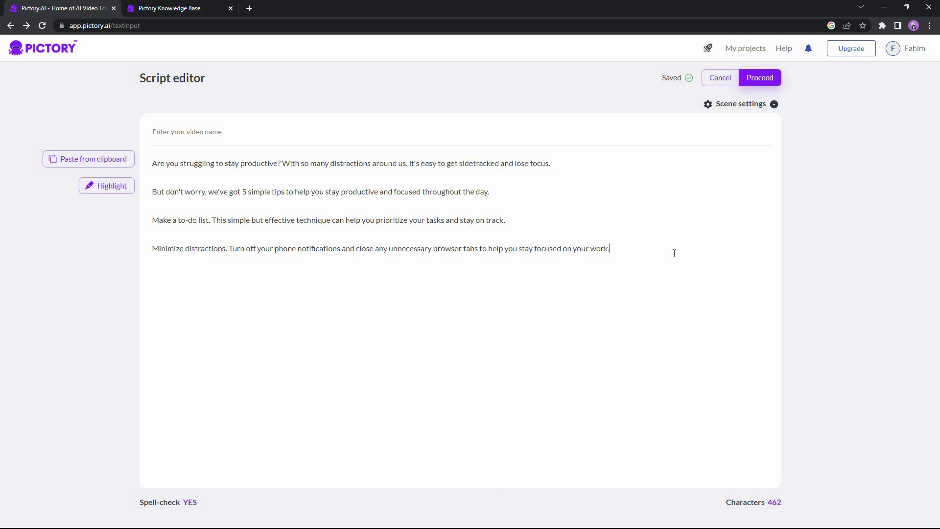
Set new scenes to be created on line breaks in the scene settings, and proceed with the script to template selection.
left_click(740, 105)
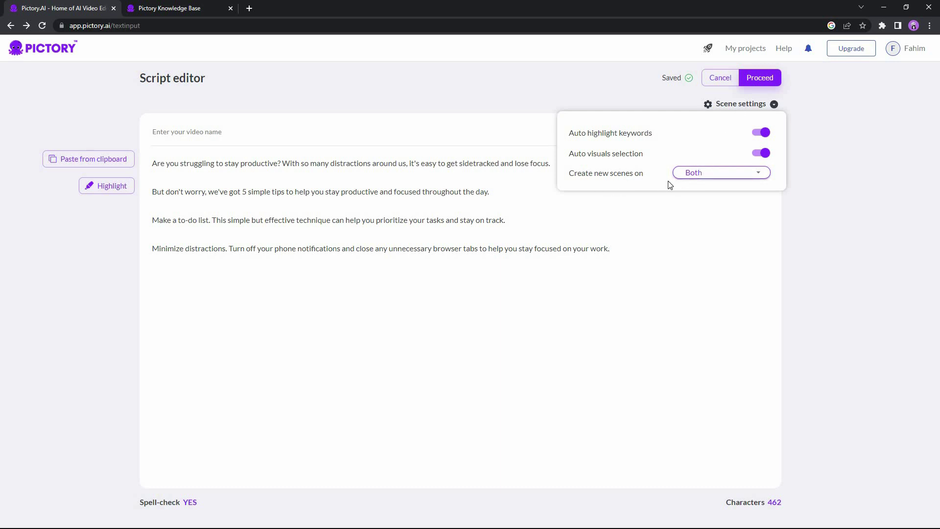
left_click(704, 172)
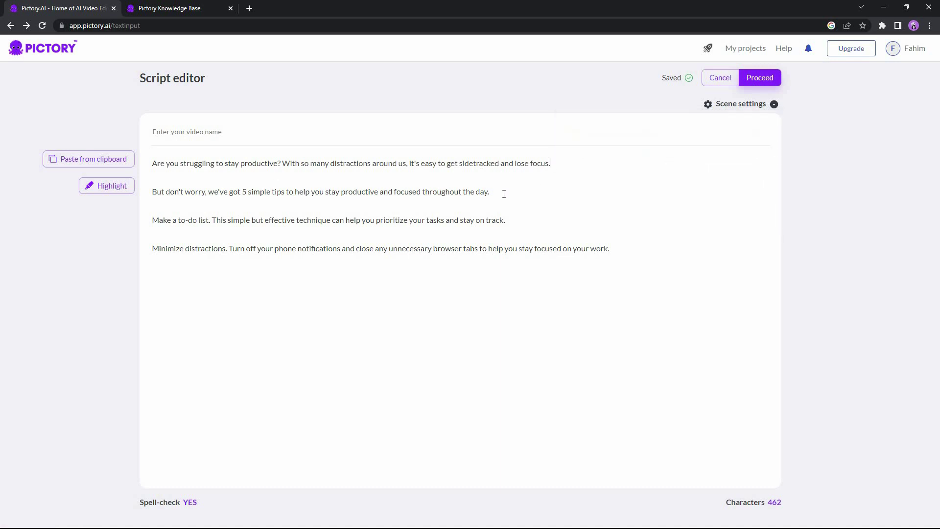
left_click(740, 103)
left_click(736, 178)
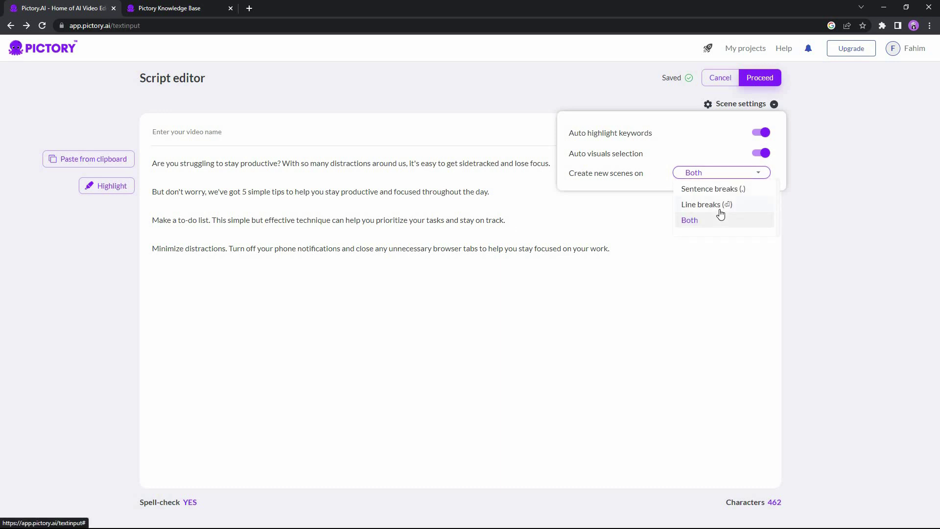
left_click(158, 175)
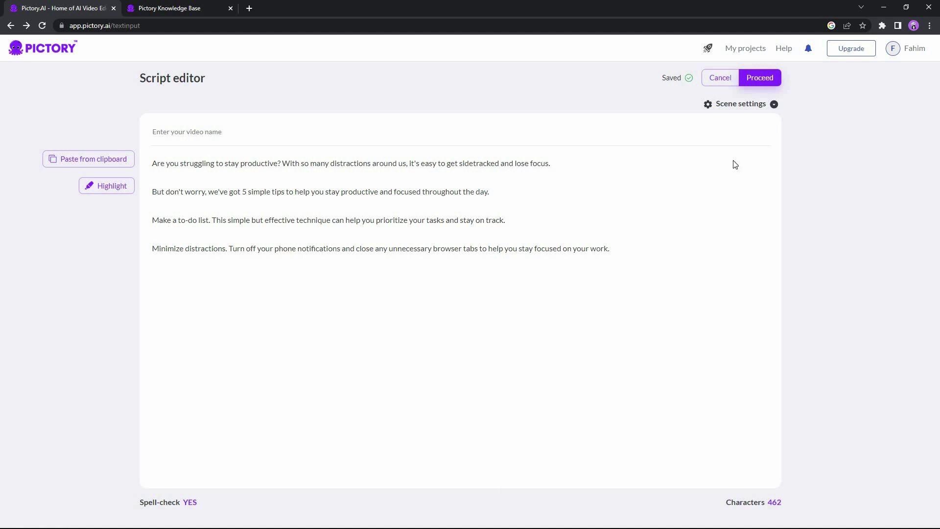
left_click(741, 104)
left_click(720, 172)
left_click(709, 204)
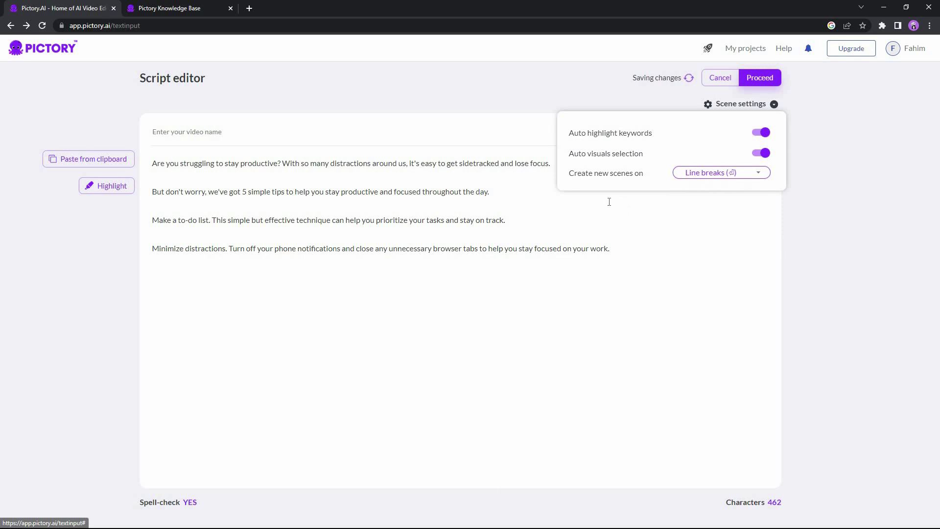
left_click(609, 202)
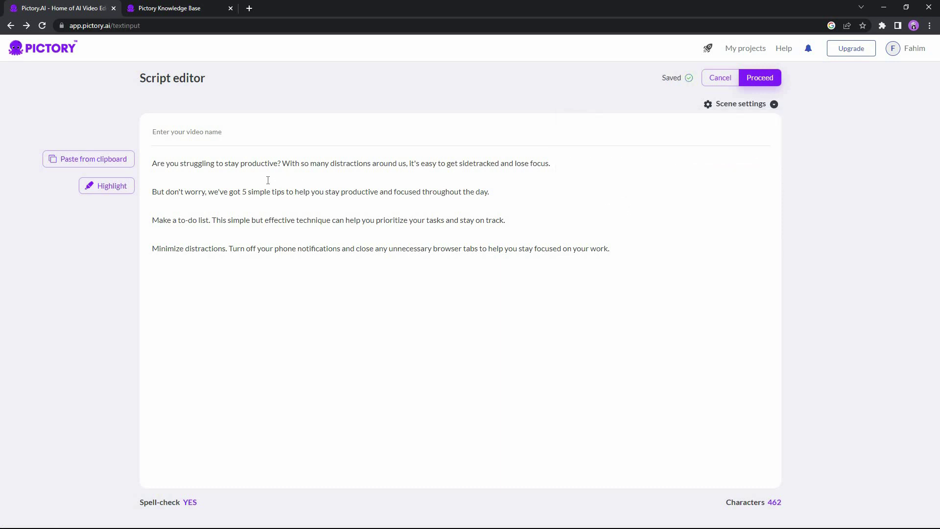
left_click(249, 201)
left_click(765, 83)
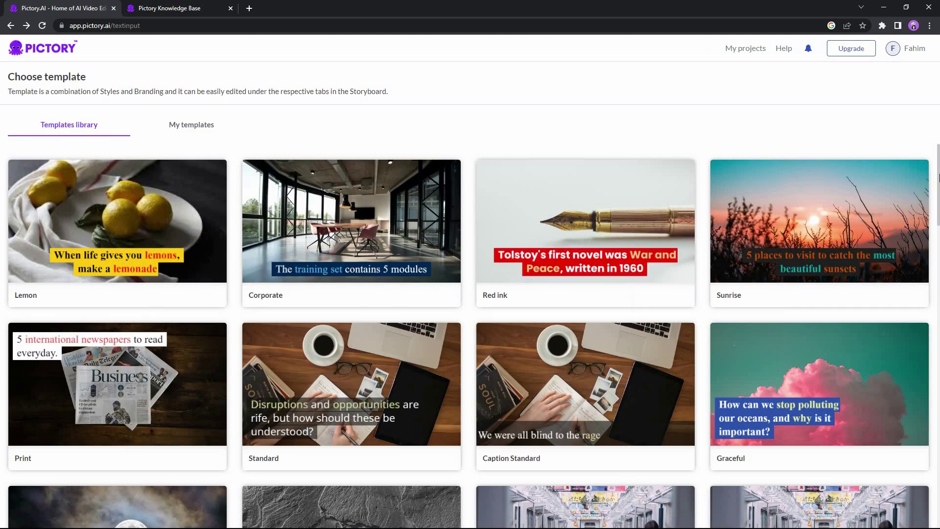
Choose the Corporate template from the templates library in 16:9 aspect ratio and continue to the storyboard.
scroll(930, 284, "down", 15)
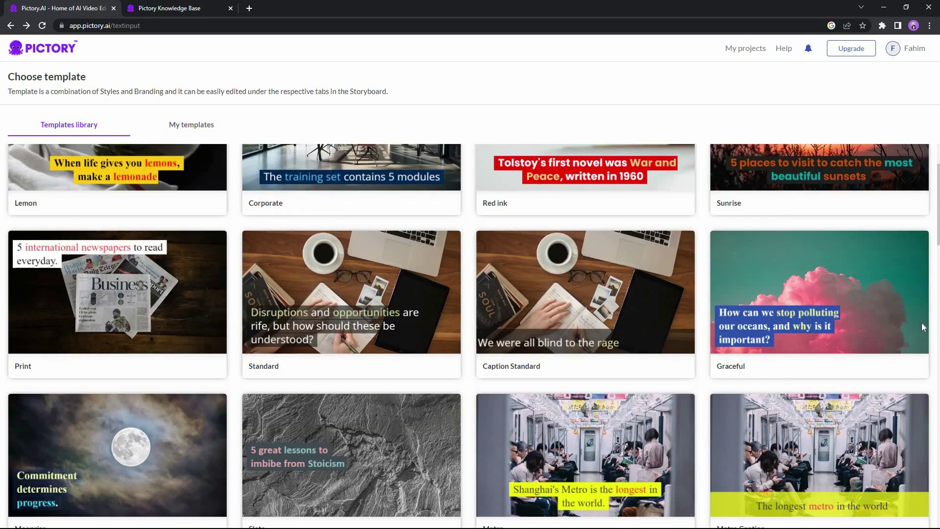
scroll(900, 423, "down", 10)
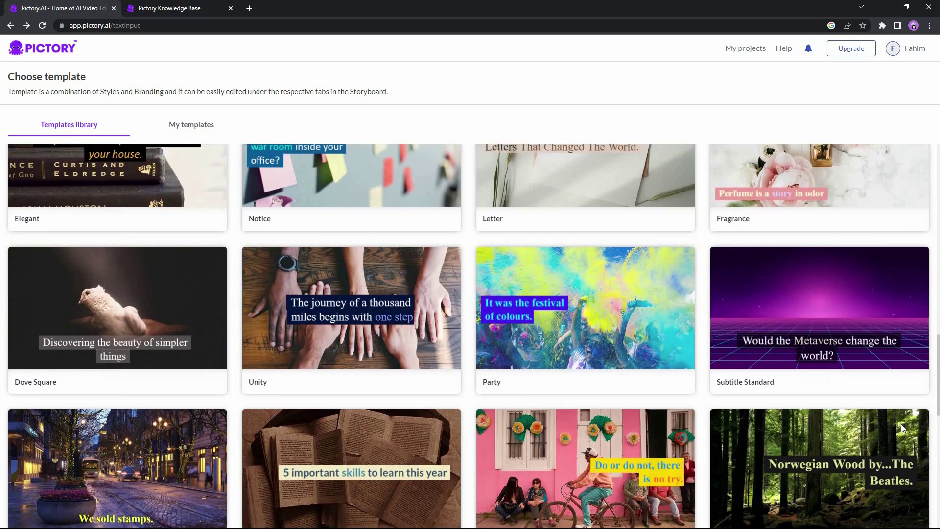
scroll(938, 141, "up", 20)
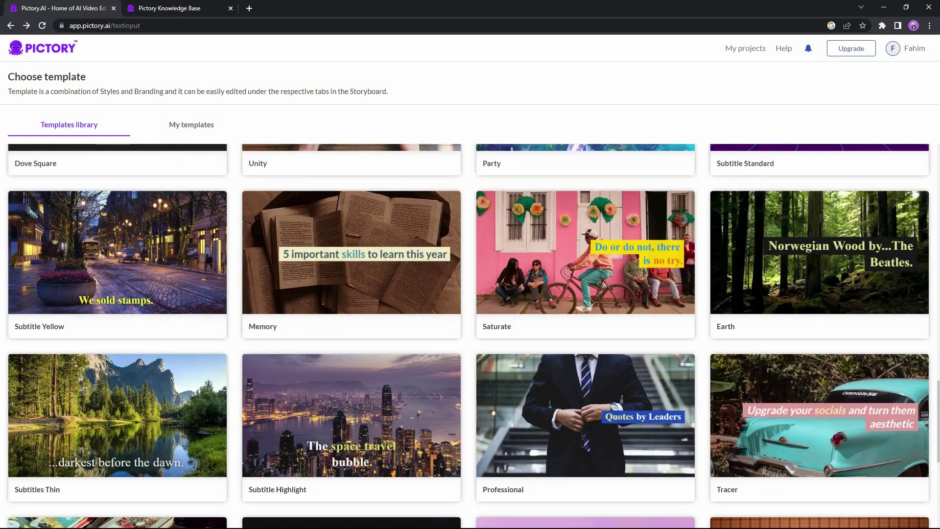
left_click(202, 136)
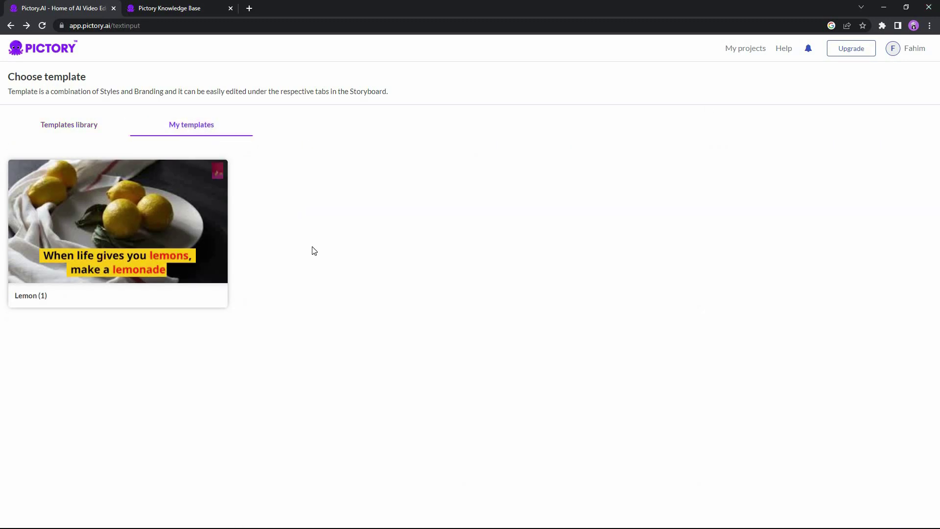
left_click(58, 128)
left_click(427, 295)
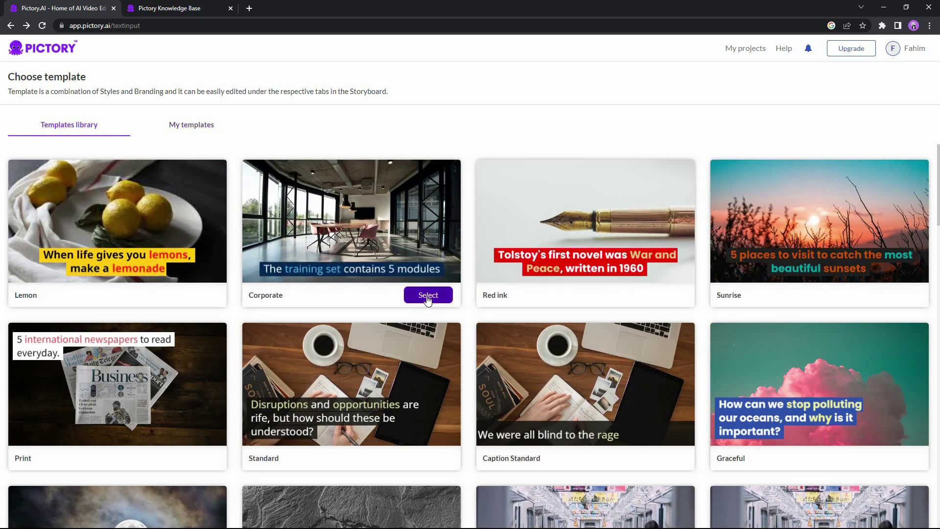
left_click(425, 296)
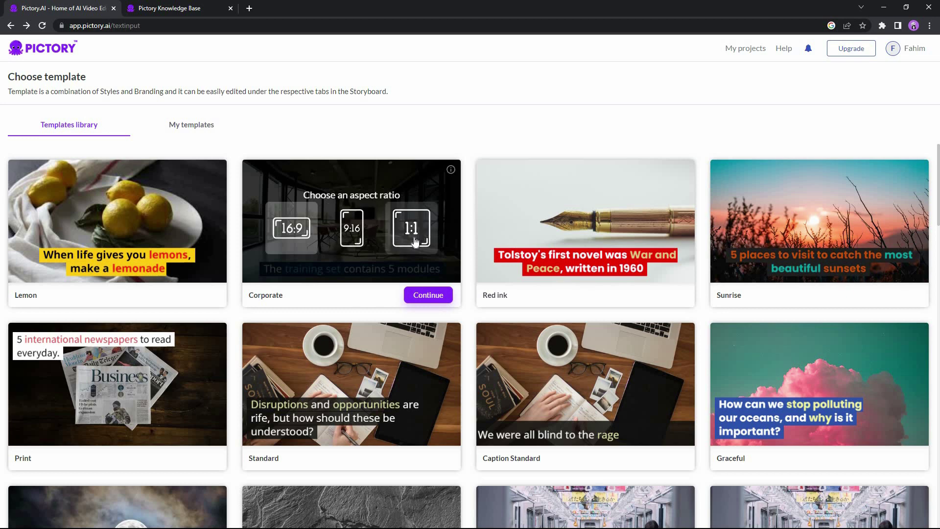
left_click(429, 296)
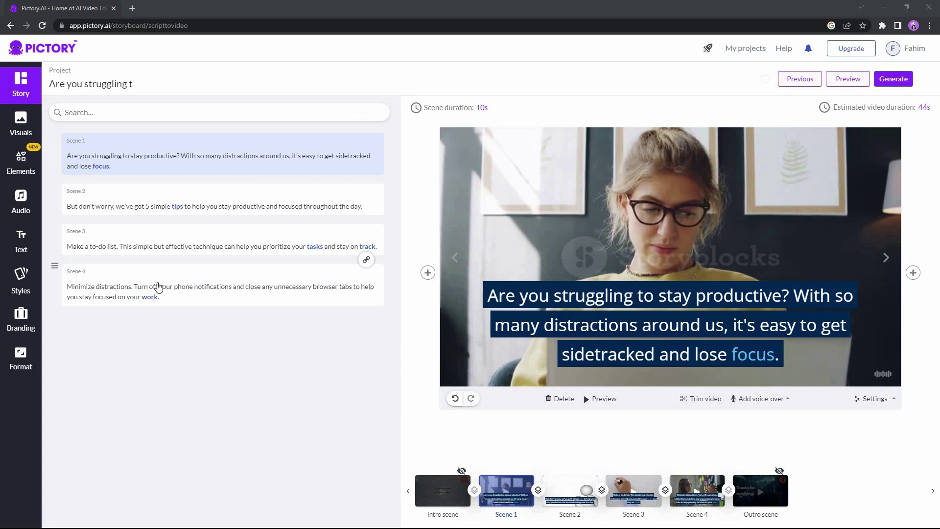
Review the visuals and captions of scenes 1 through 4 in the storyboard, ending on scene 2.
key("Down")
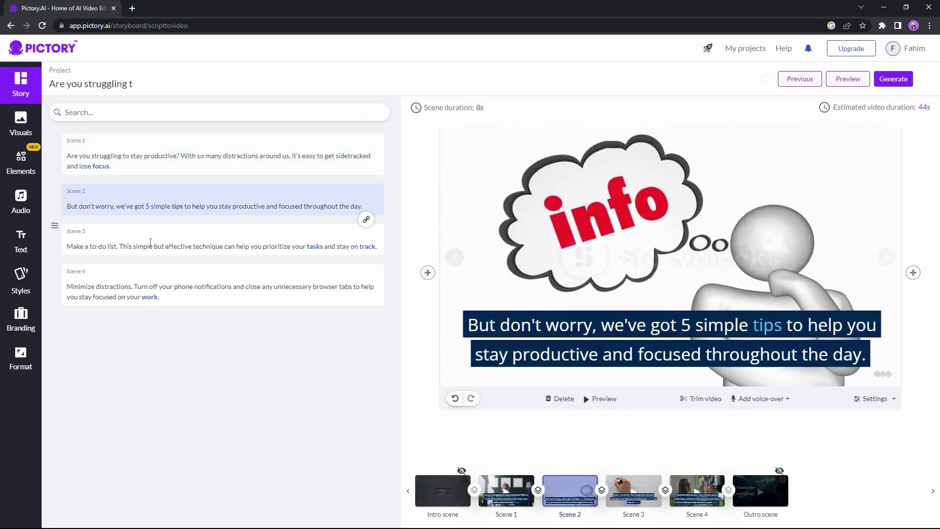
key("Down")
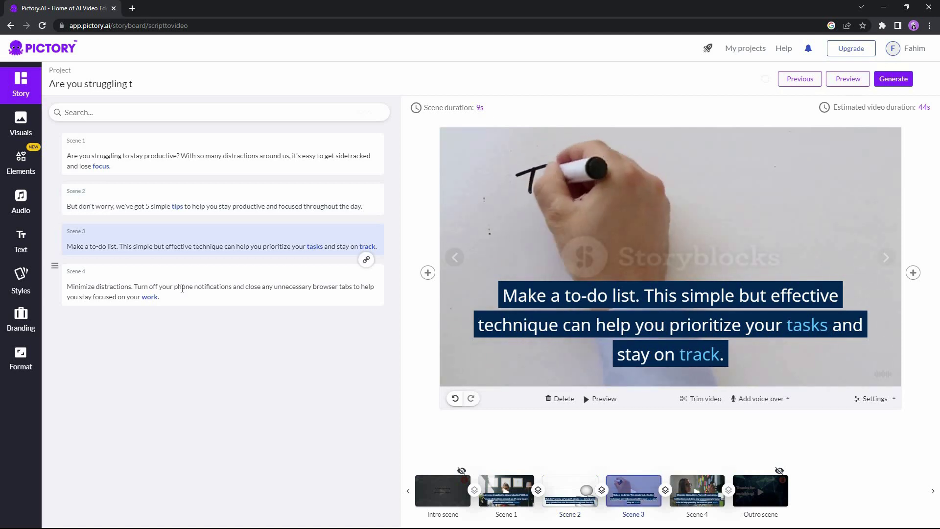
key("Down")
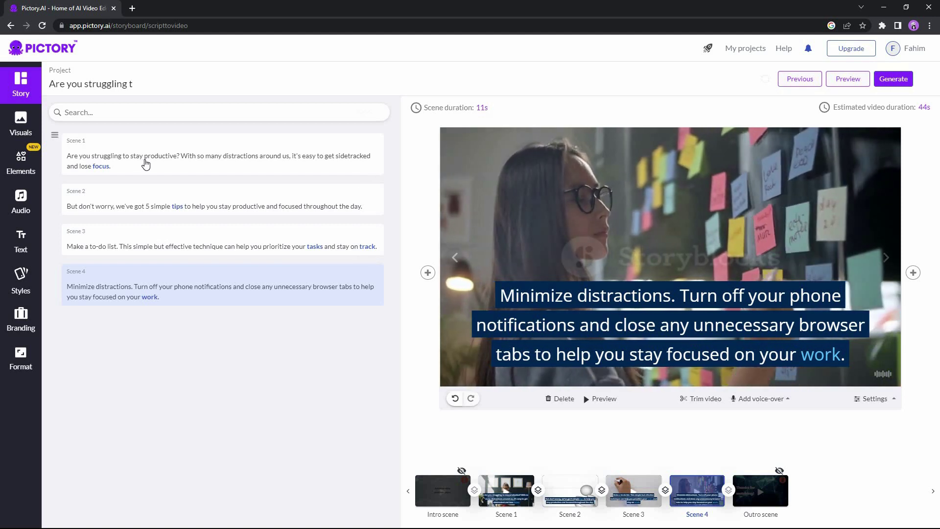
left_click(506, 490)
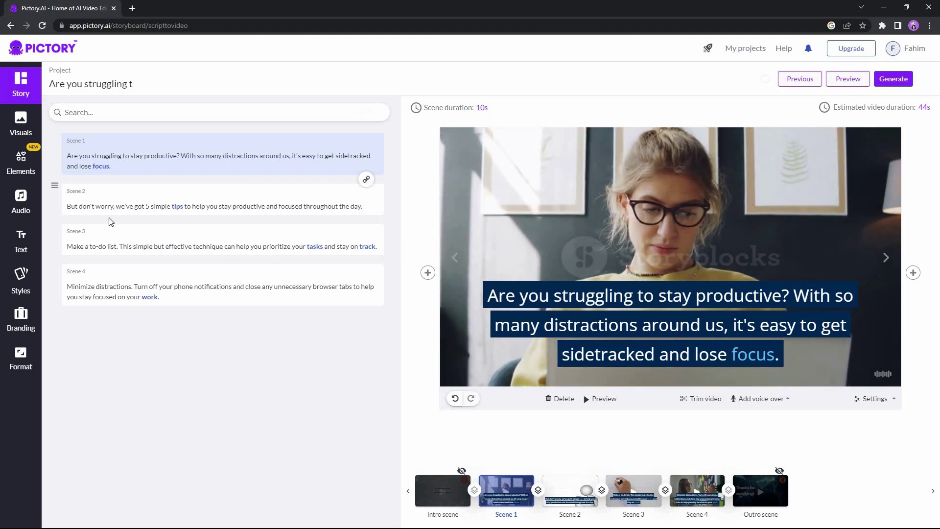
left_click(132, 206)
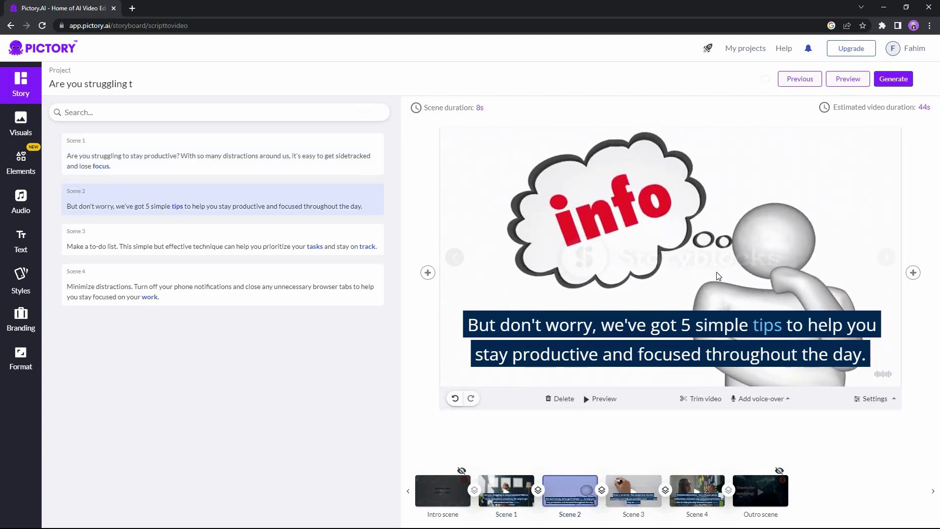
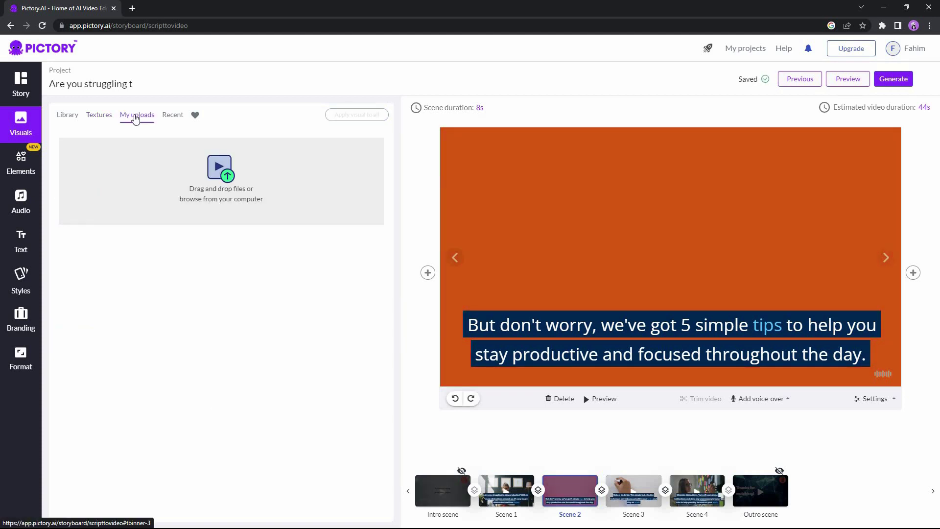
Add the recent visual of the man writing at his desk to the favourites and show the favourites collection.
left_click(170, 121)
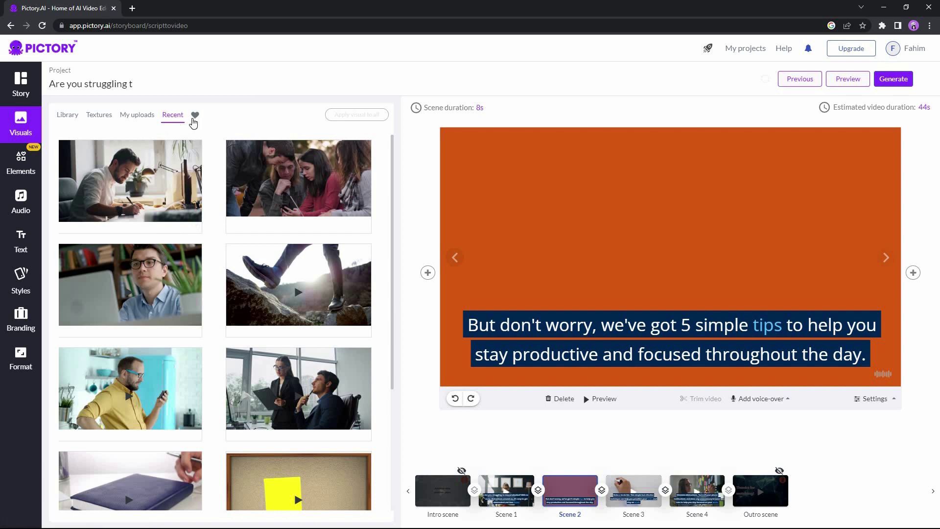
left_click(196, 228)
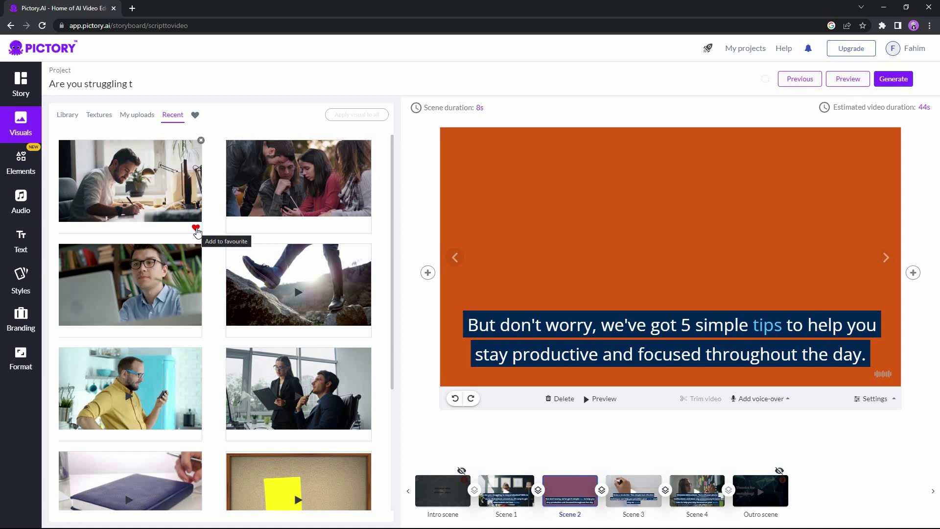
left_click(195, 114)
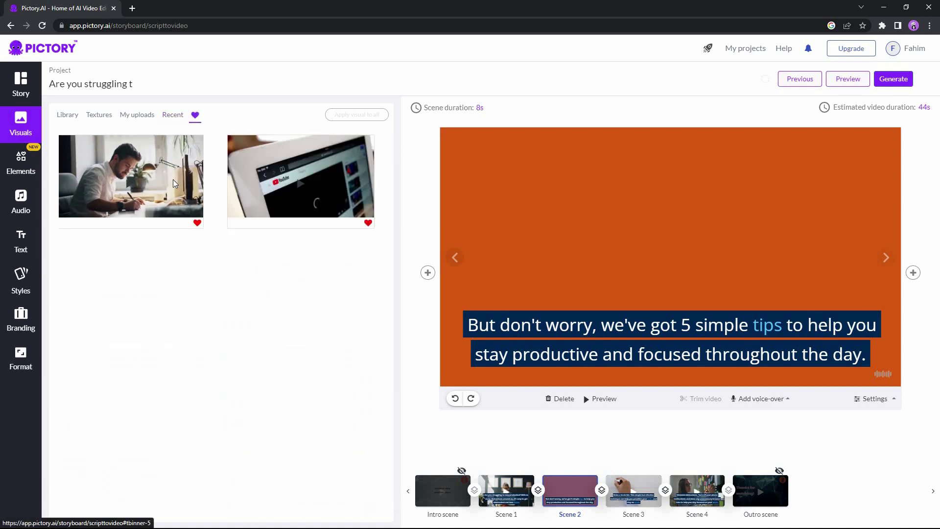
Limit the visuals library to videos and search it for "5 tips".
left_click(67, 114)
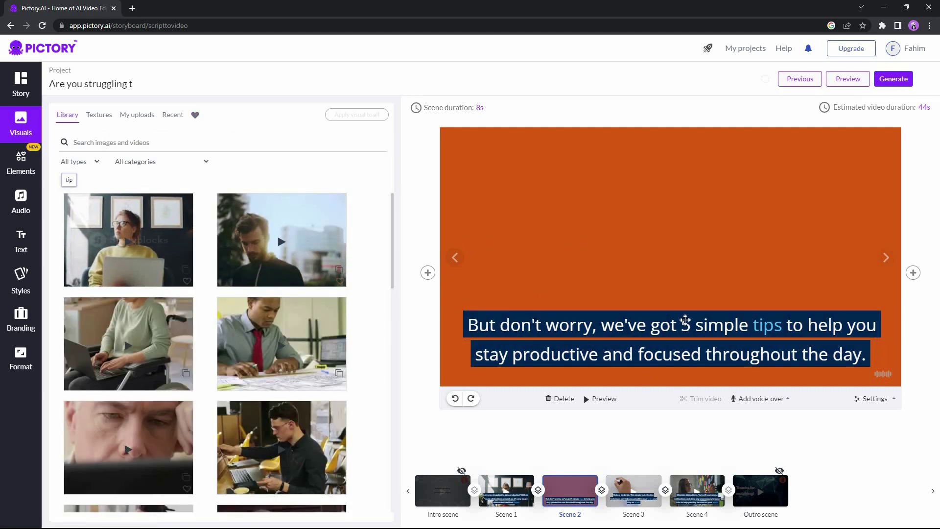
left_click(84, 163)
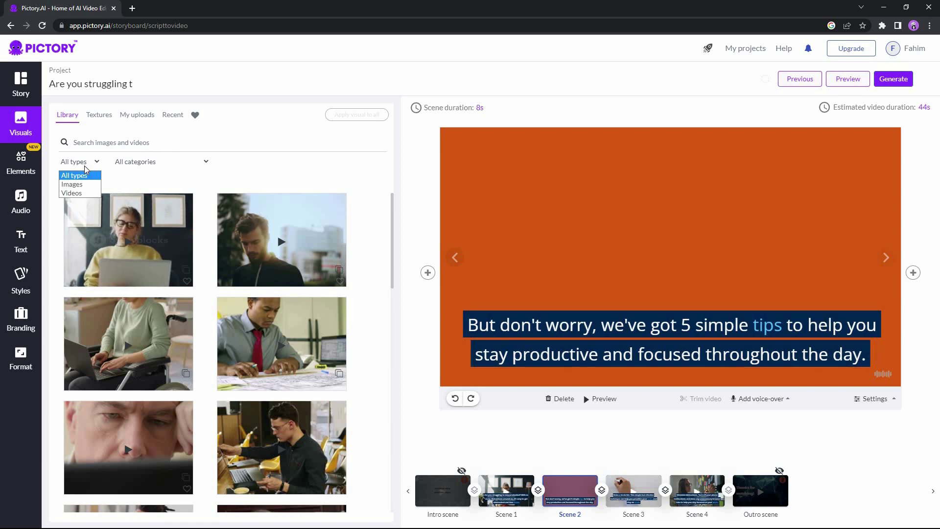
left_click(80, 196)
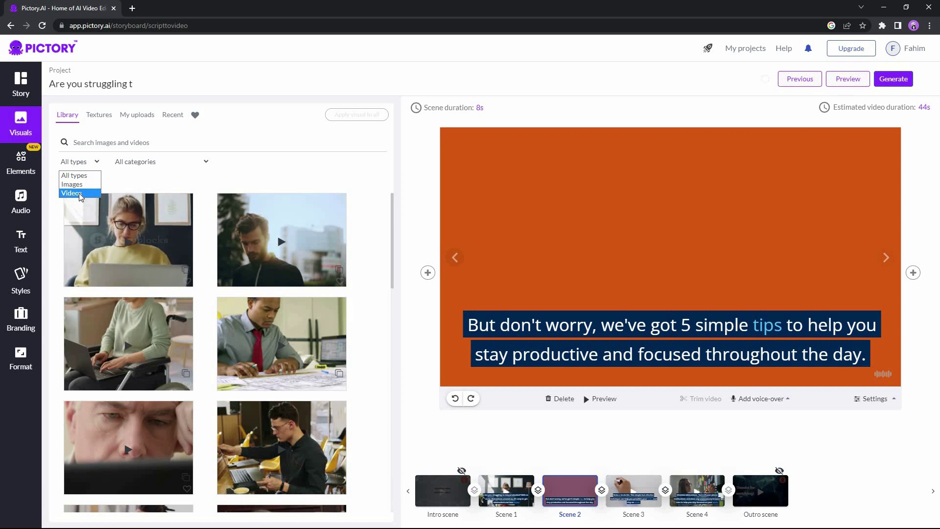
left_click(141, 166)
left_click(126, 143)
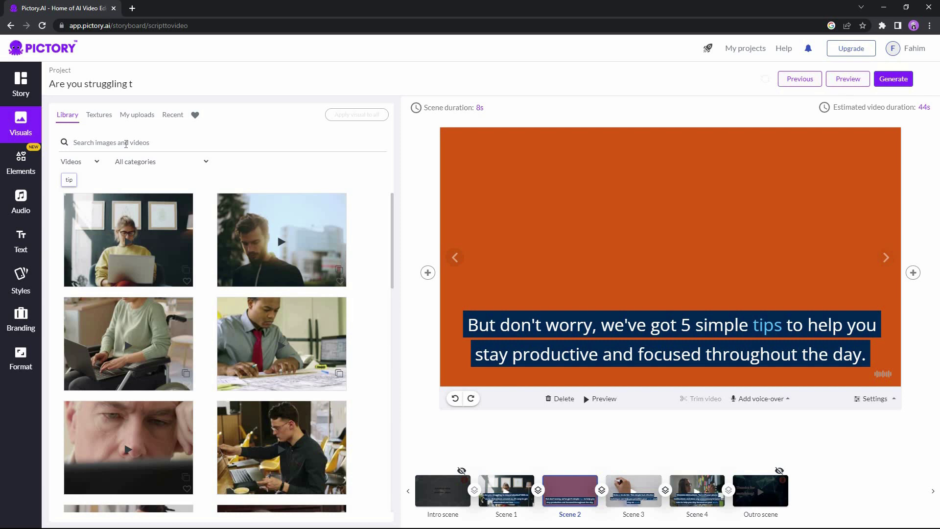
type("5 tips")
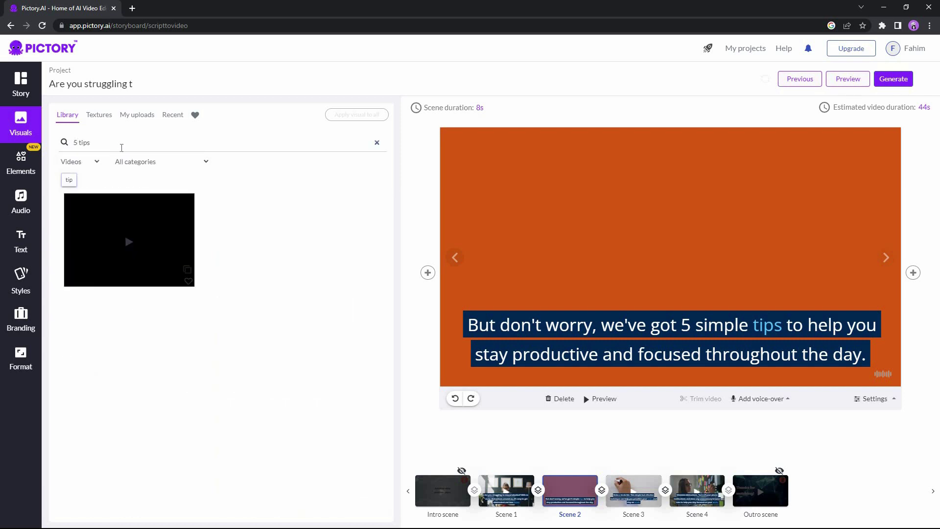
Shorten the library search to "tips" and use the red cushion clip with the golden key as scene 2's visual.
left_click(78, 145)
key("BackSpace")
key("BackSpace")
key("Return")
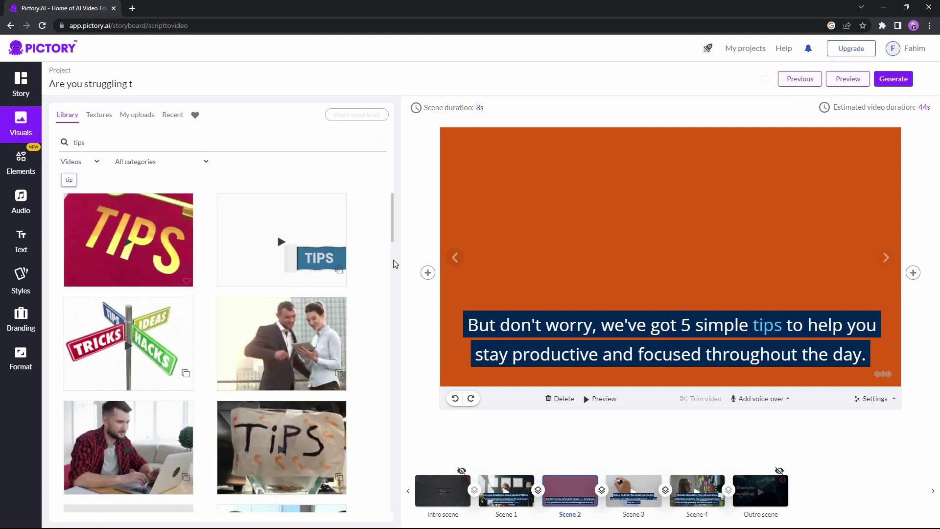
scroll(395, 265, "down", 6)
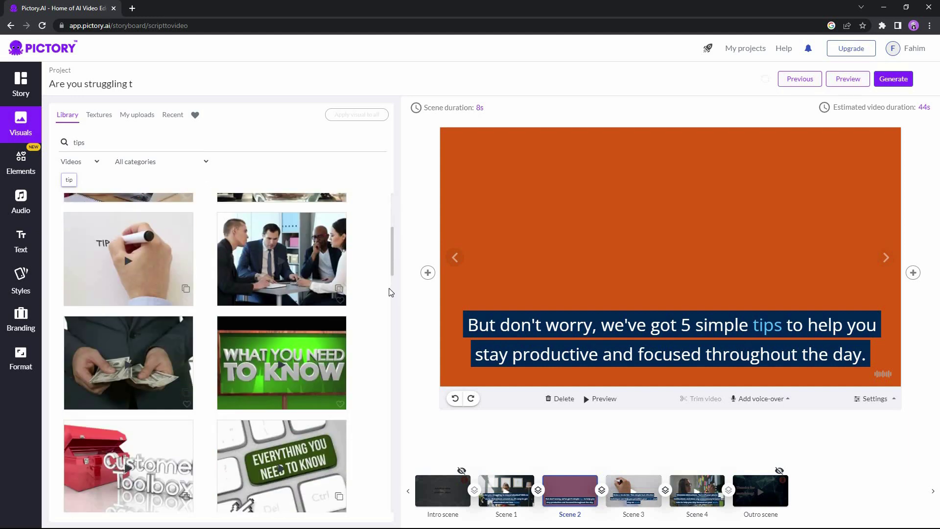
scroll(388, 300, "down", 2)
scroll(388, 300, "up", 8)
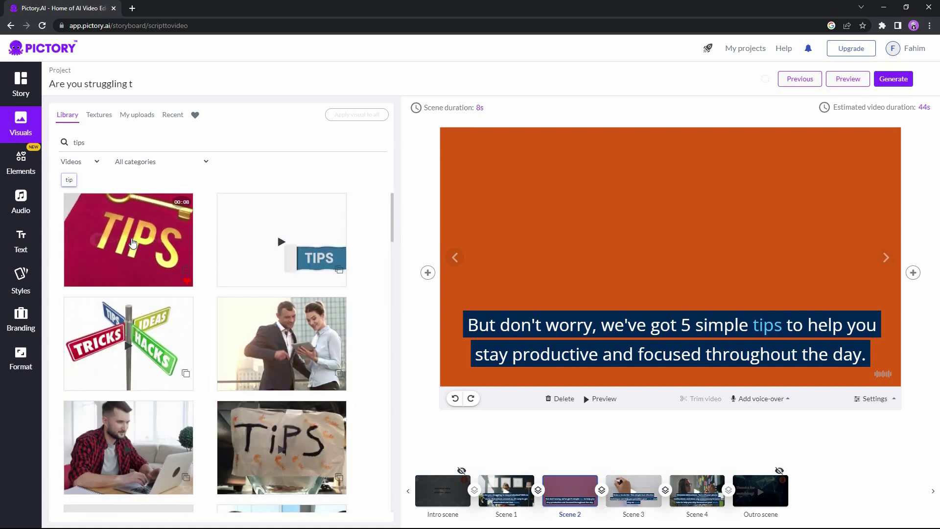
left_click(130, 249)
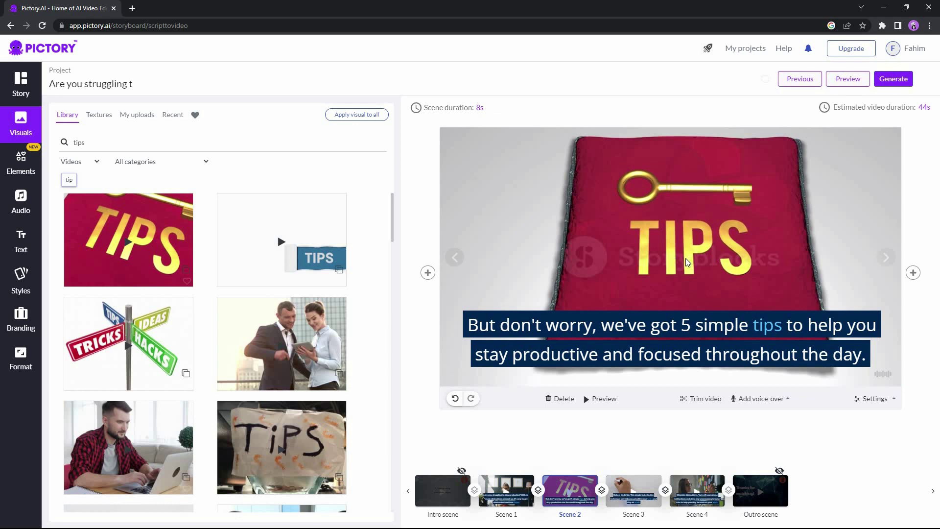
Set scene 2's caption font size to 18 and move the caption down to the bottom edge of the frame.
left_click(555, 337)
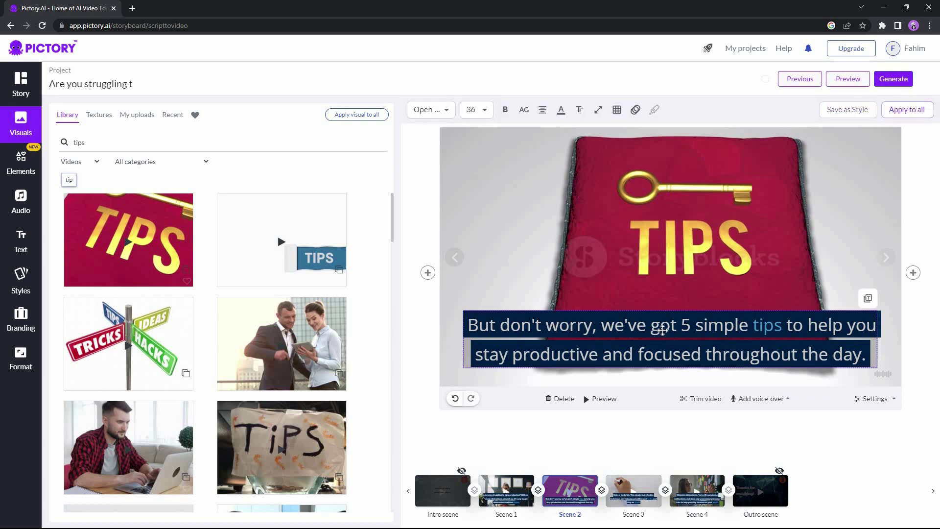
left_click(486, 112)
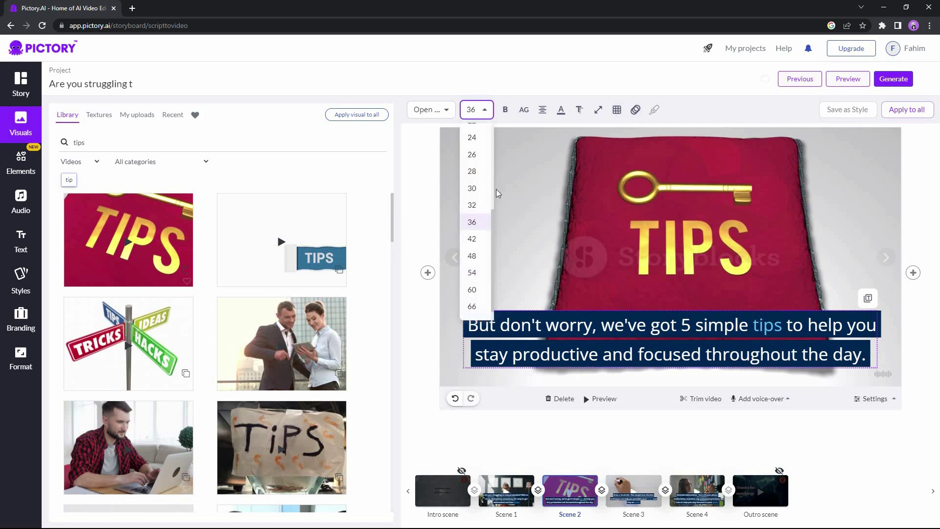
scroll(490, 184, "up", 3)
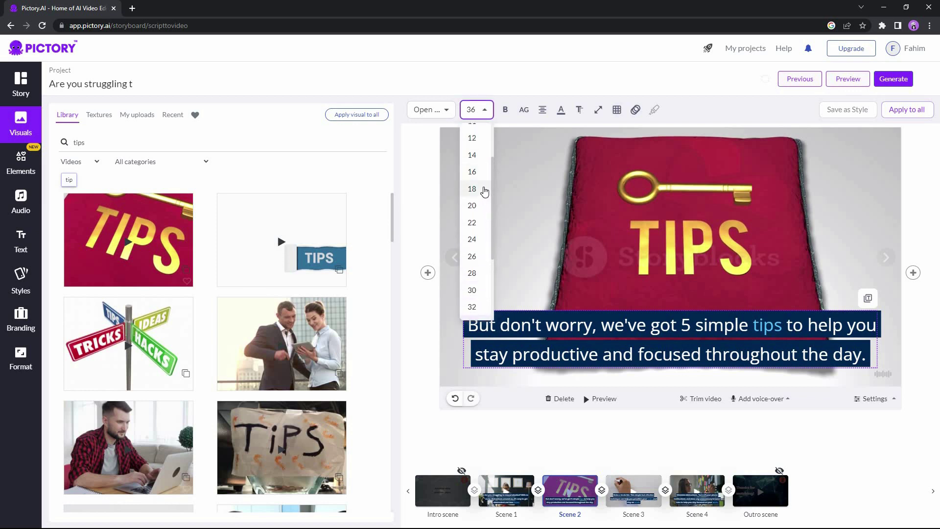
left_click(472, 189)
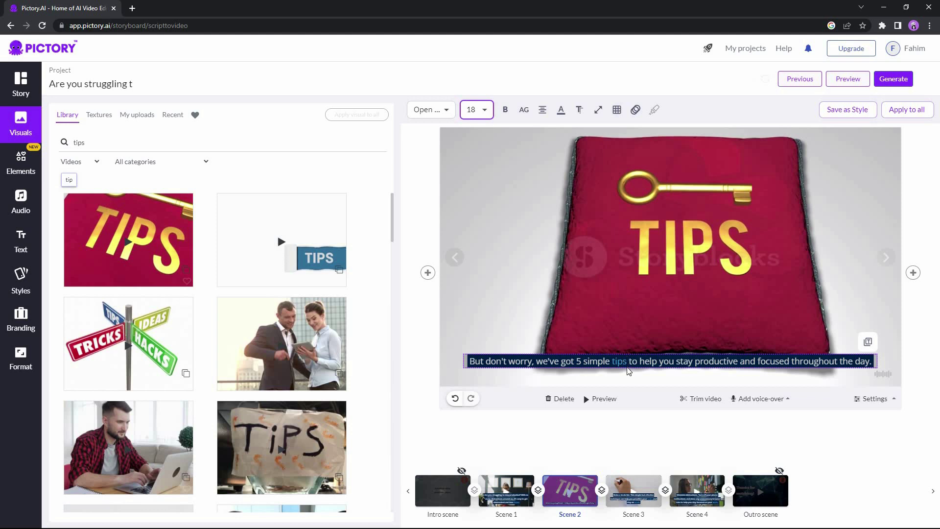
left_click_drag(636, 350, 645, 362)
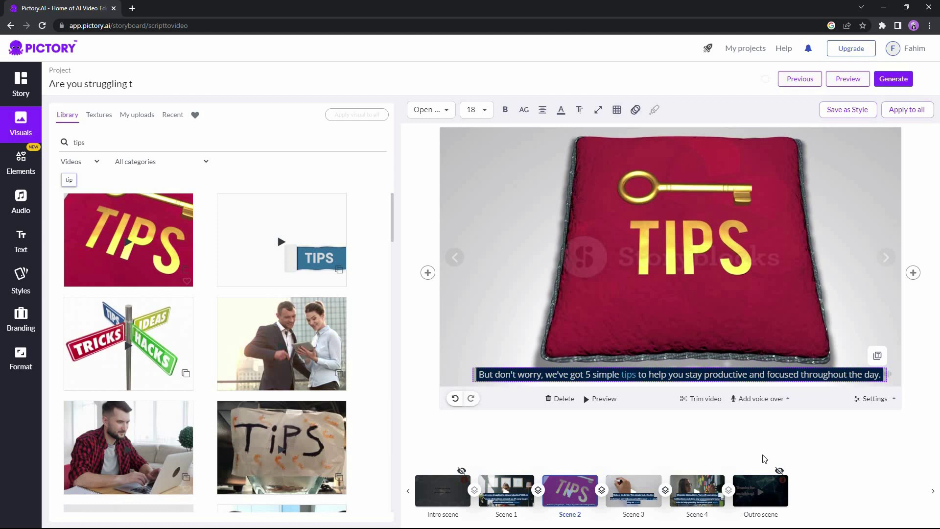
Apply scene 2's caption position and text style to all scenes.
left_click(874, 398)
left_click(878, 357)
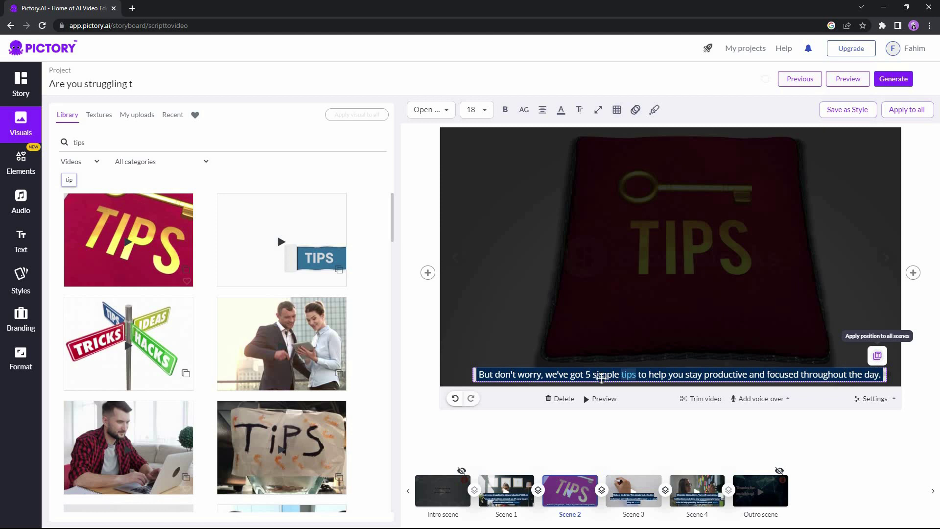
left_click(878, 357)
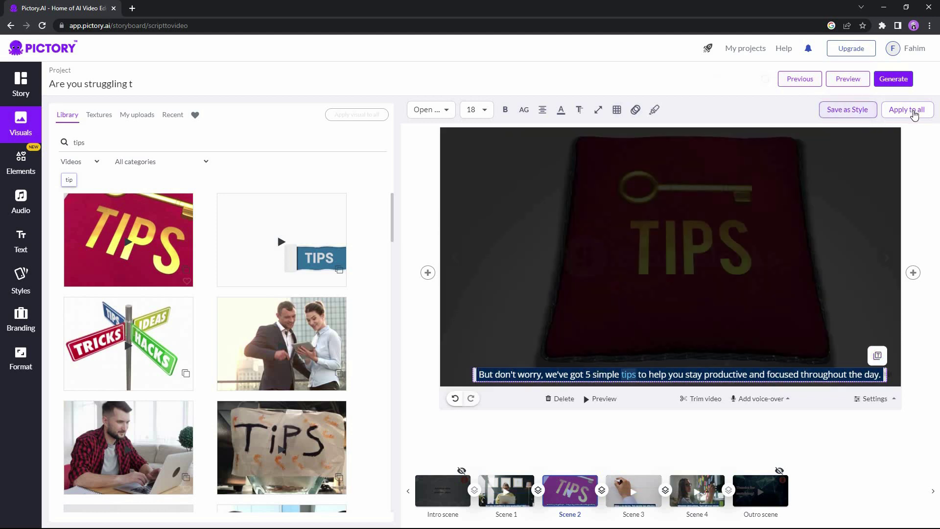
left_click(524, 110)
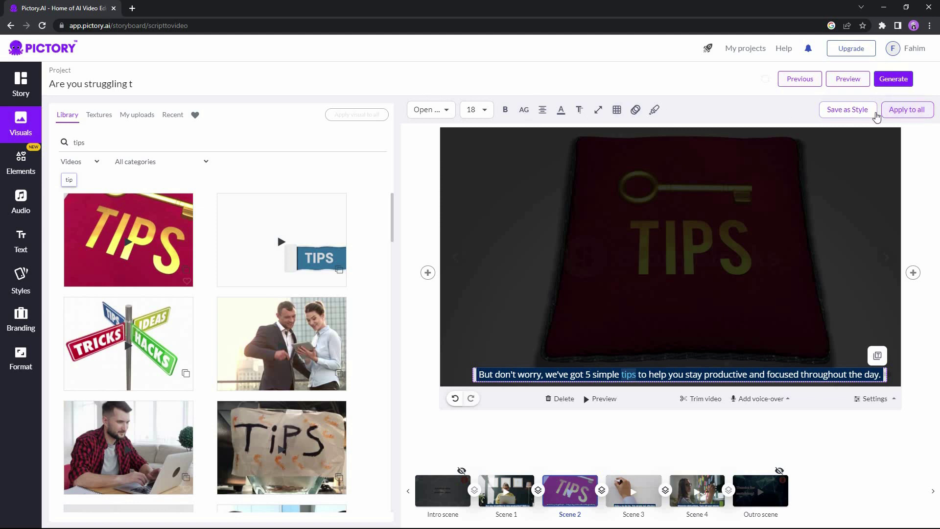
left_click(906, 111)
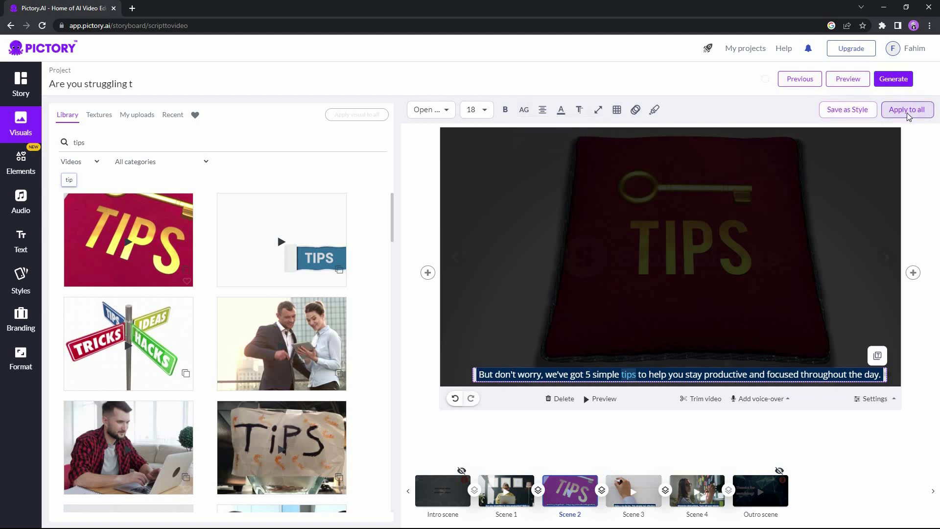
left_click(634, 490)
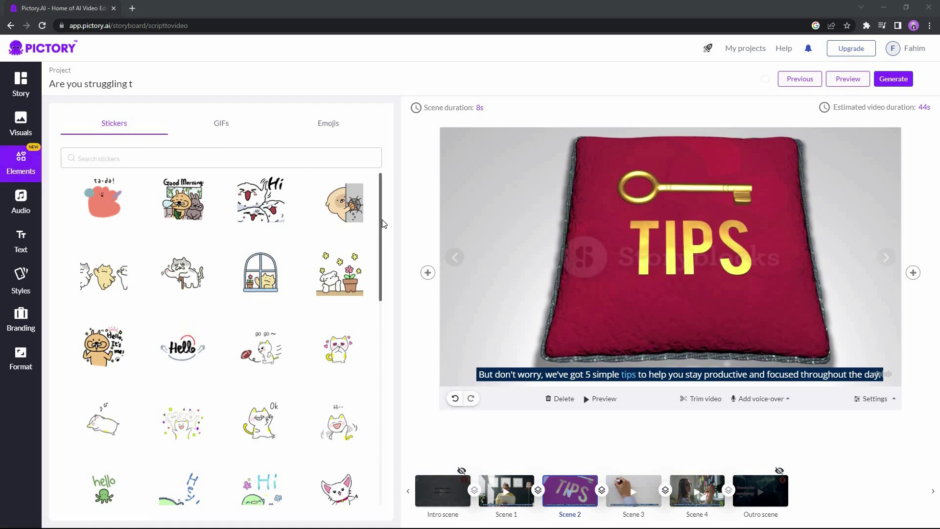
Add the "ta-da!" sticker to scene 2, shrink it and place it in the empty area beside the cushion.
scroll(375, 337, "down", 10)
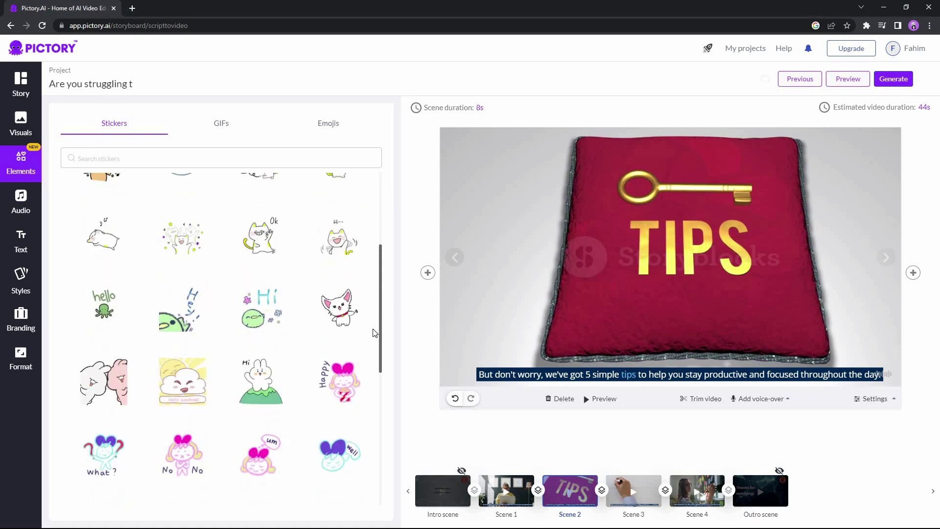
scroll(374, 188, "up", 15)
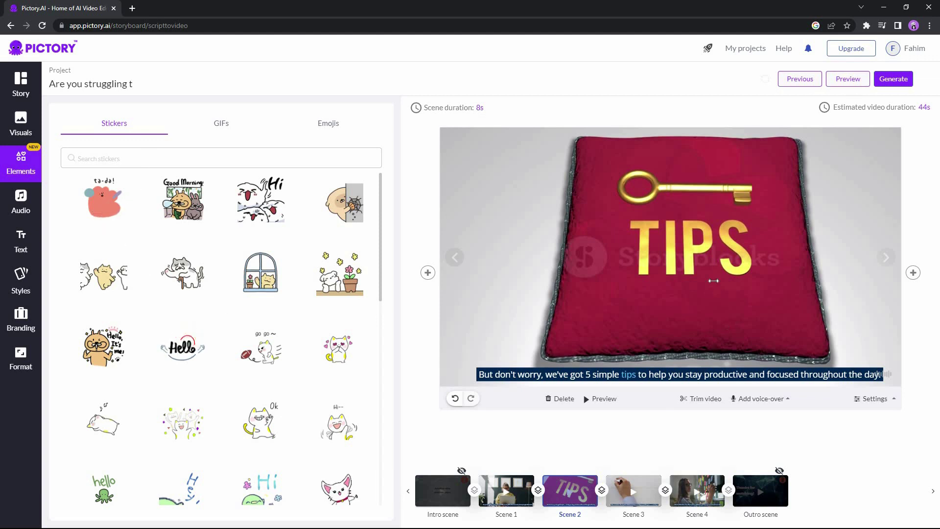
left_click_drag(713, 280, 683, 259)
mouse_move(504, 252)
left_mouse_down()
mouse_move(529, 236)
mouse_move(499, 239)
mouse_move(529, 236)
mouse_move(506, 243)
left_mouse_up()
left_click_drag(555, 289, 514, 246)
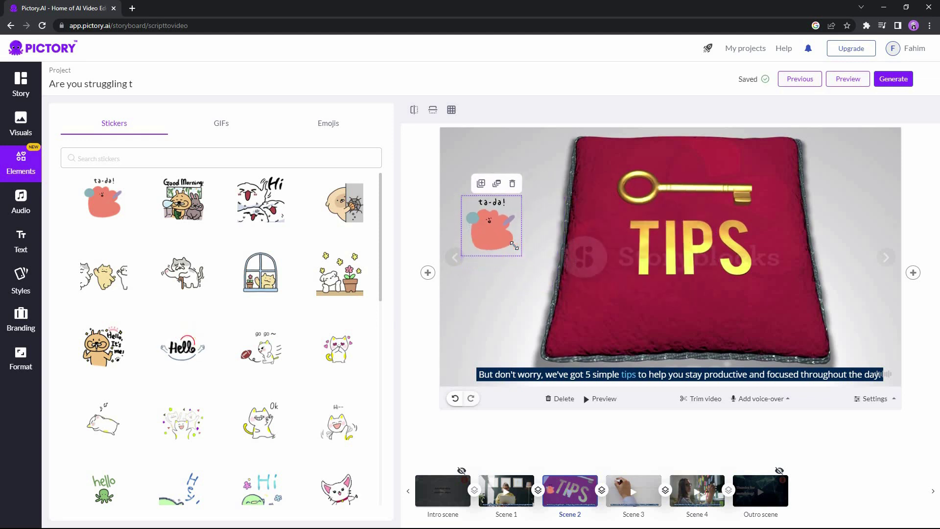
Add the "All Star" GIF to scene 2 and delete it from the frame.
left_click(237, 131)
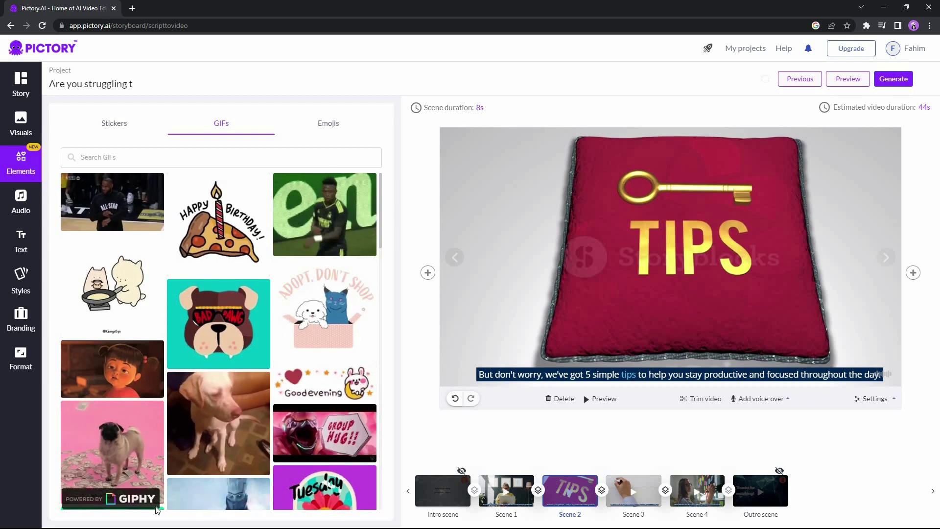
left_click(136, 219)
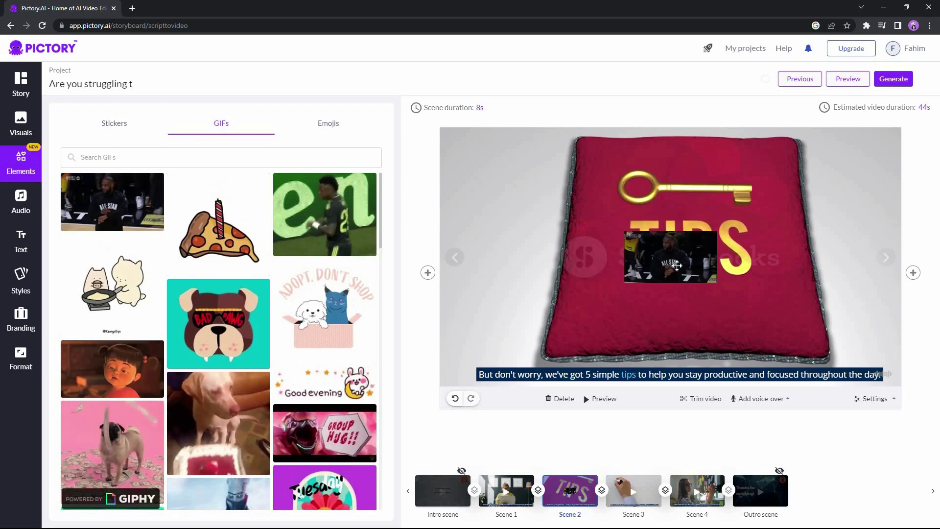
key("Delete")
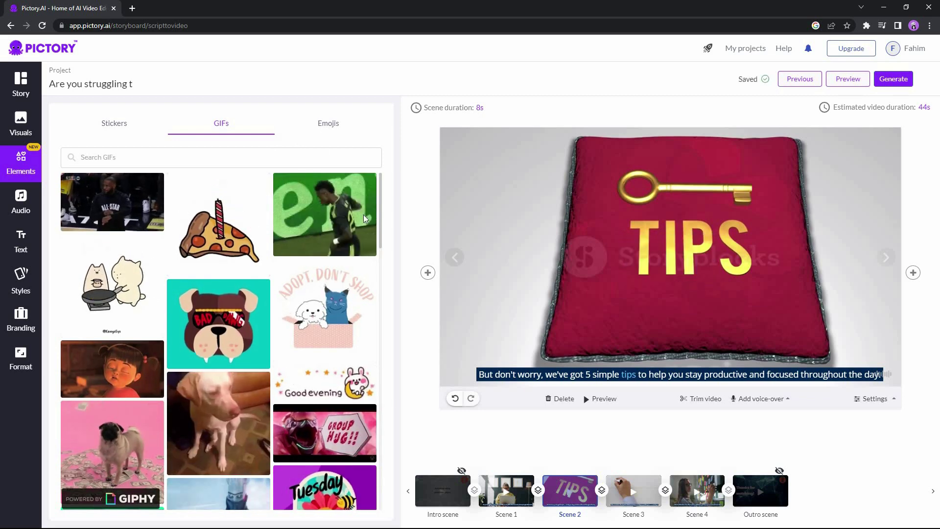
Look through the Smileys & People emojis available for the scene.
left_click(328, 123)
scroll(298, 372, "down", 5)
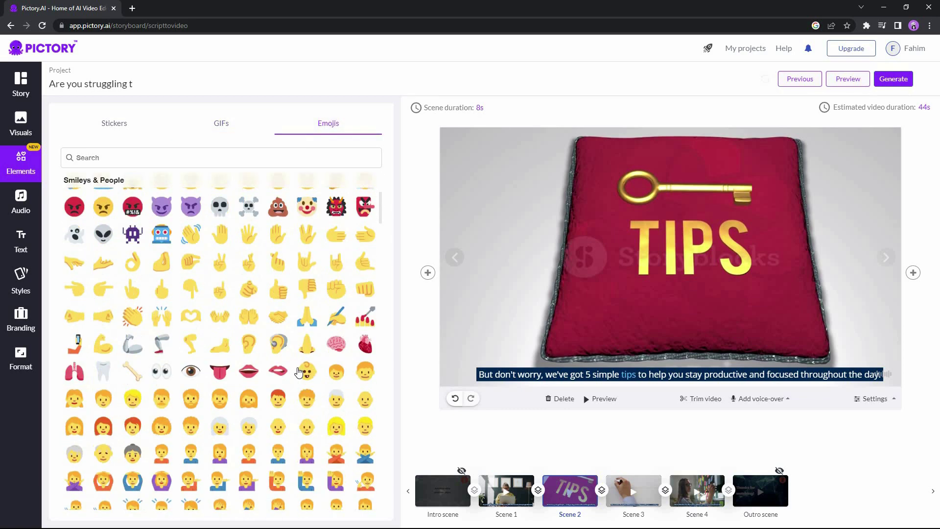
scroll(298, 372, "down", 3)
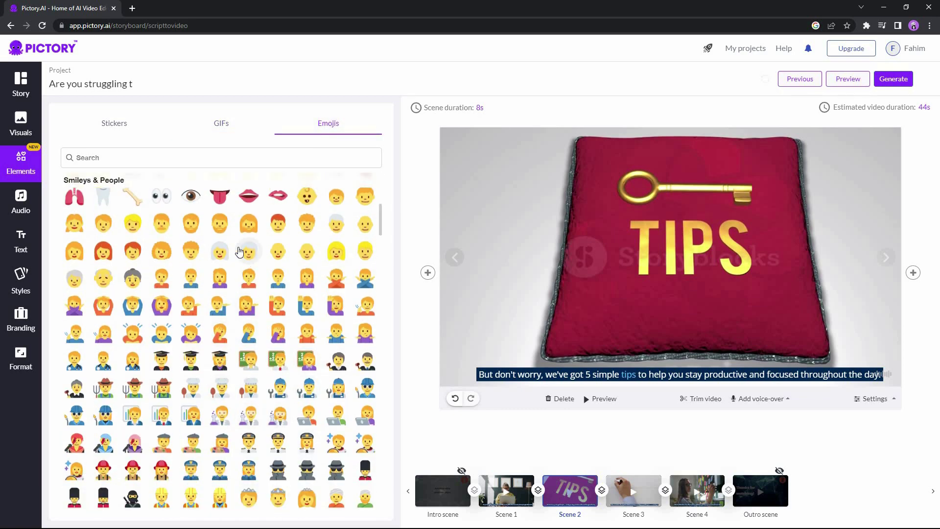
Filter the background music tracks by the Gentle / Soft mood and the Educational purpose.
left_click(23, 214)
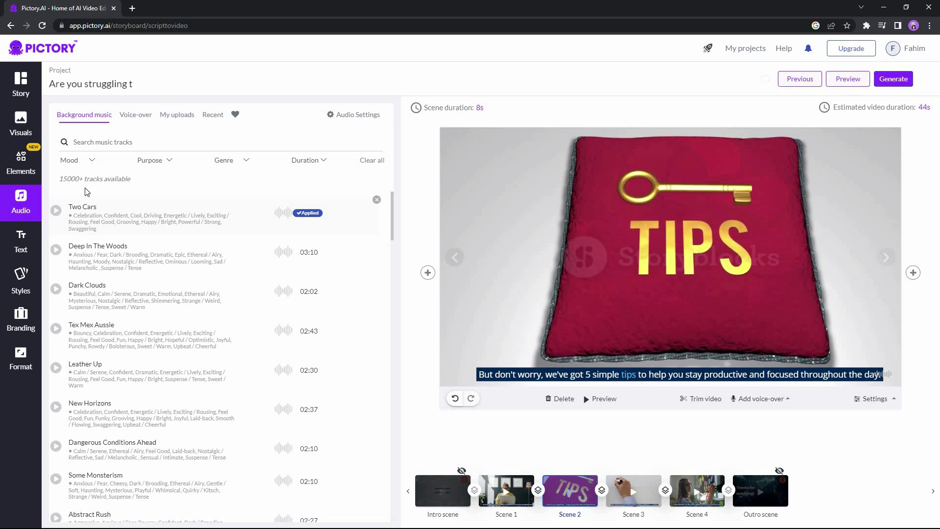
mouse_move(56, 213)
left_click(85, 160)
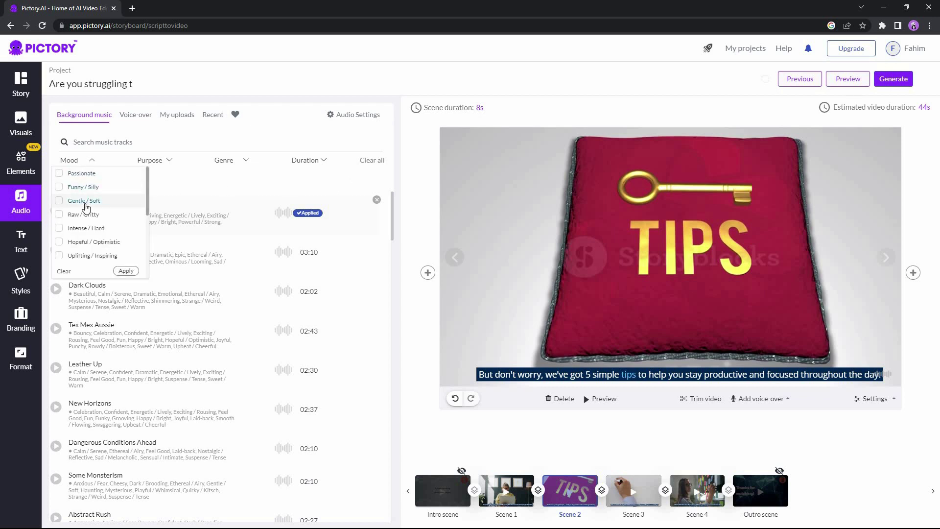
left_click(149, 160)
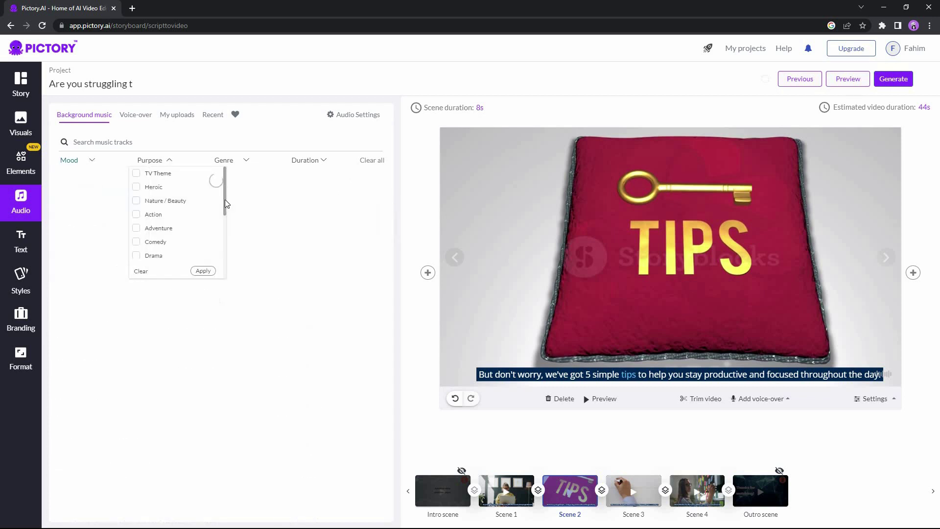
scroll(212, 221, "down", 3)
left_click(162, 221)
left_click(204, 271)
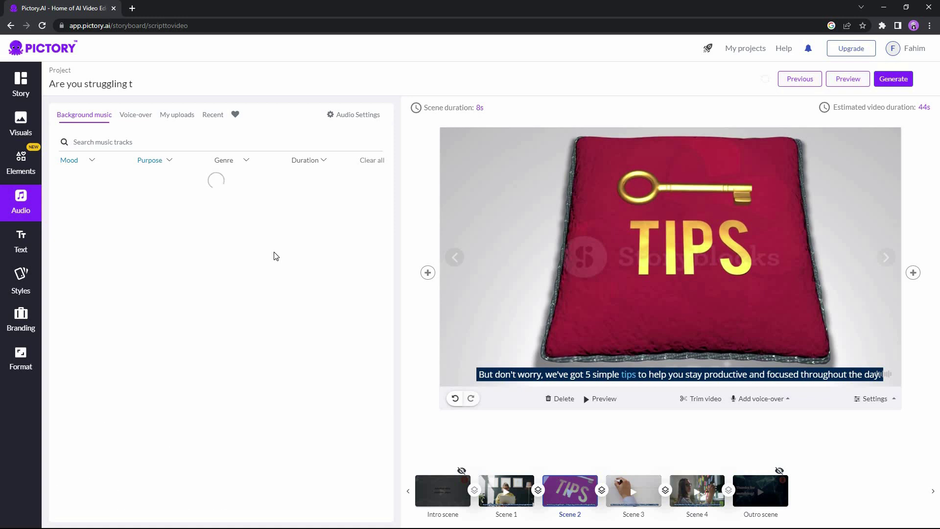
Listen to the first filtered tracks and apply "Joy And Sorrow" as the background music.
left_click(56, 210)
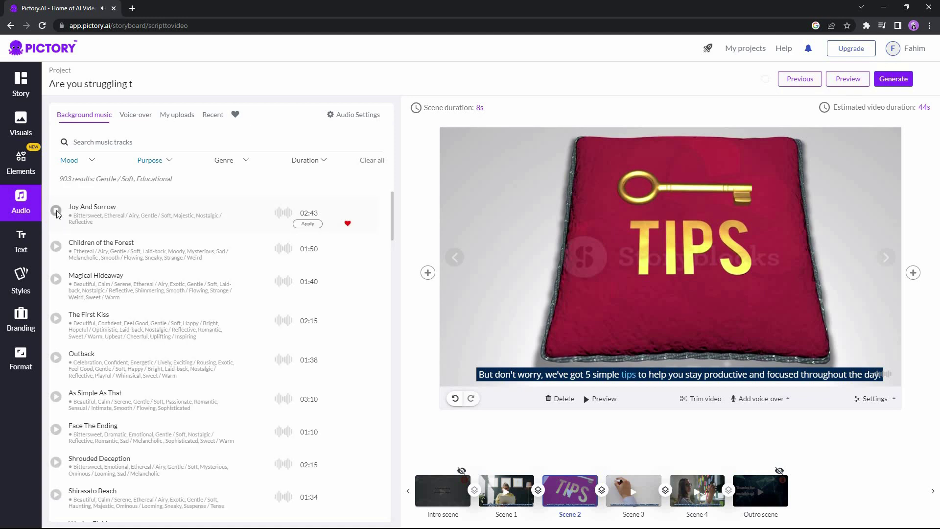
left_click(56, 246)
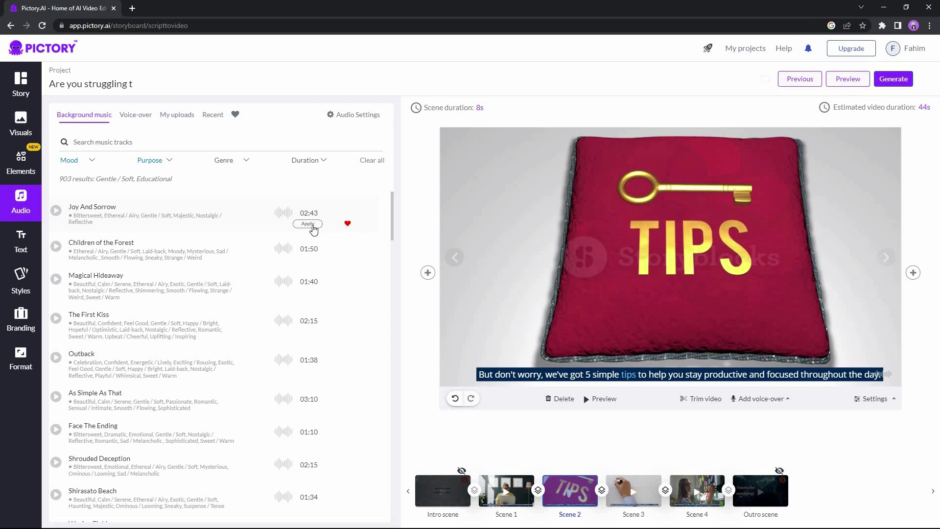
left_click(312, 224)
Review the voice-over region and speed options from scene 1, apply the US English male voice Matthew, and close the video preview.
left_click(137, 118)
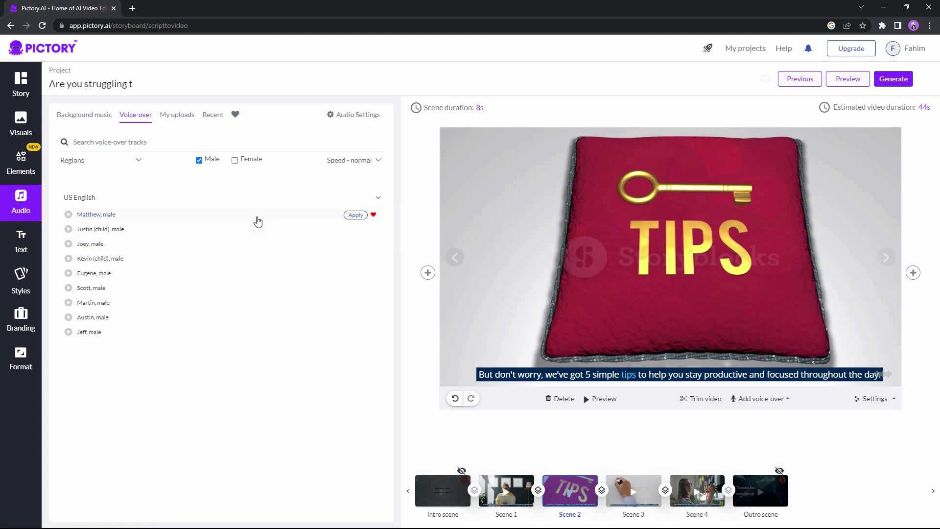
left_click(511, 494)
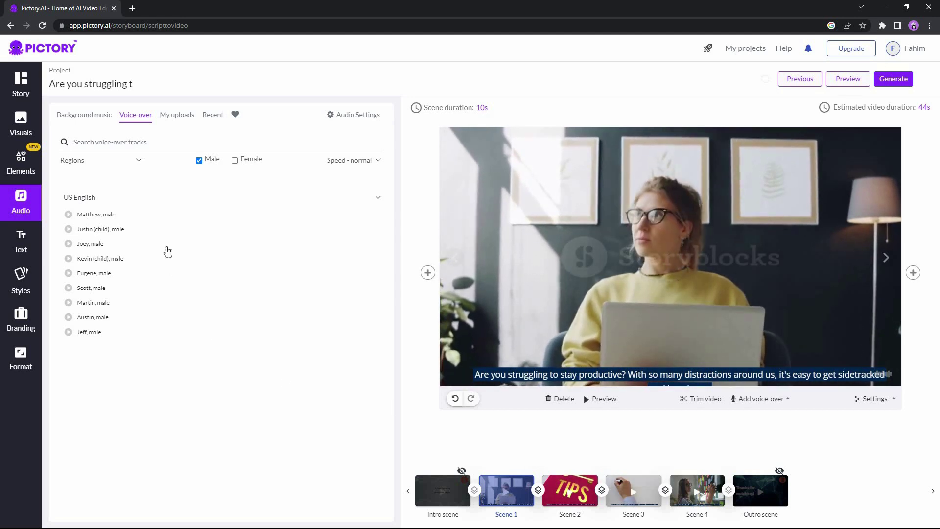
left_click(138, 161)
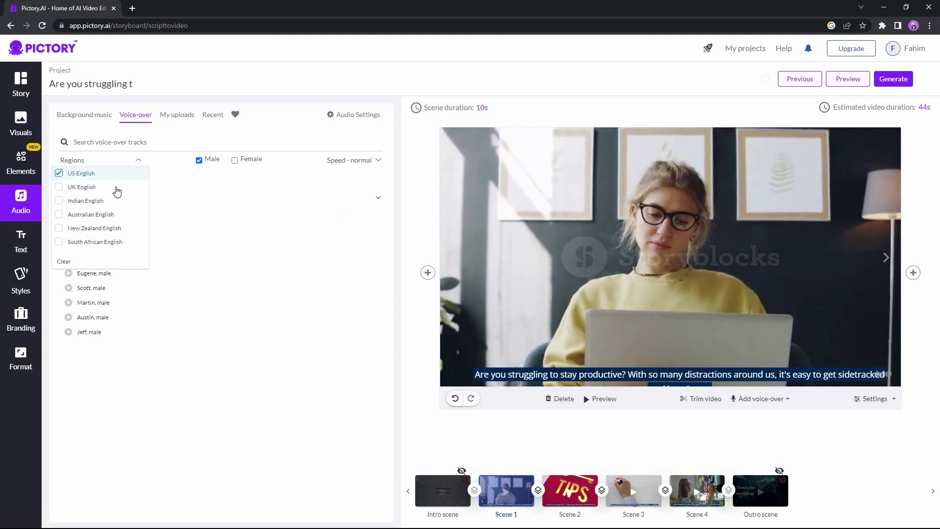
left_click(206, 171)
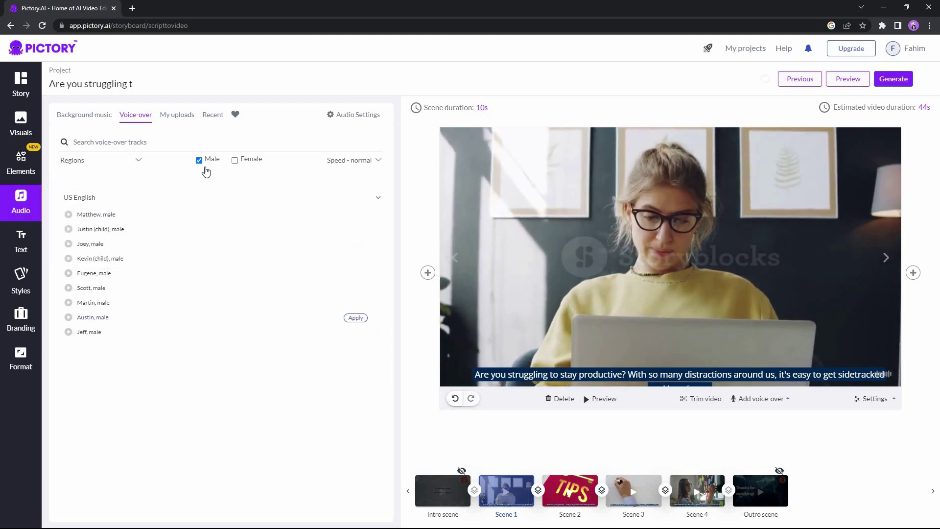
left_click(349, 160)
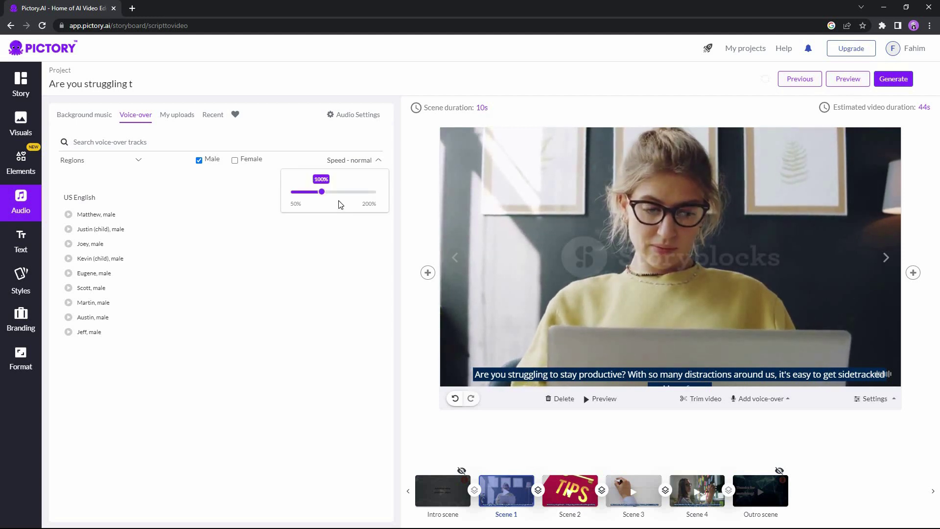
left_click(104, 215)
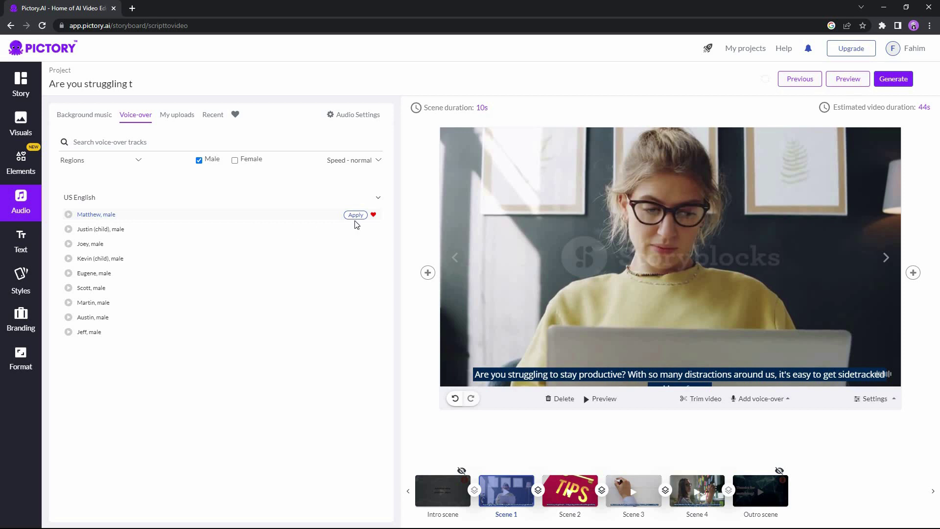
left_click(355, 215)
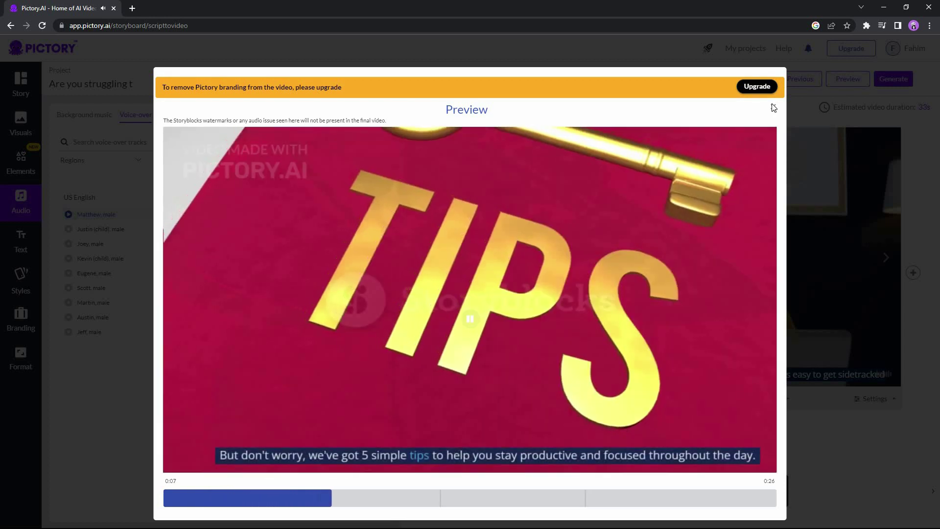
left_click(773, 107)
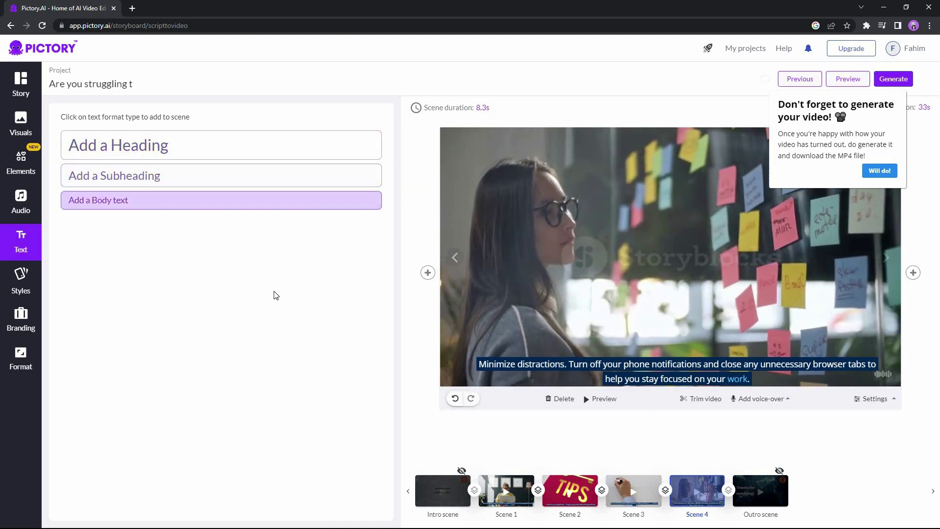
Try the template's Standard white style on scene 4's caption, and replace it with Letter Typewriter from the styles library.
left_click(28, 286)
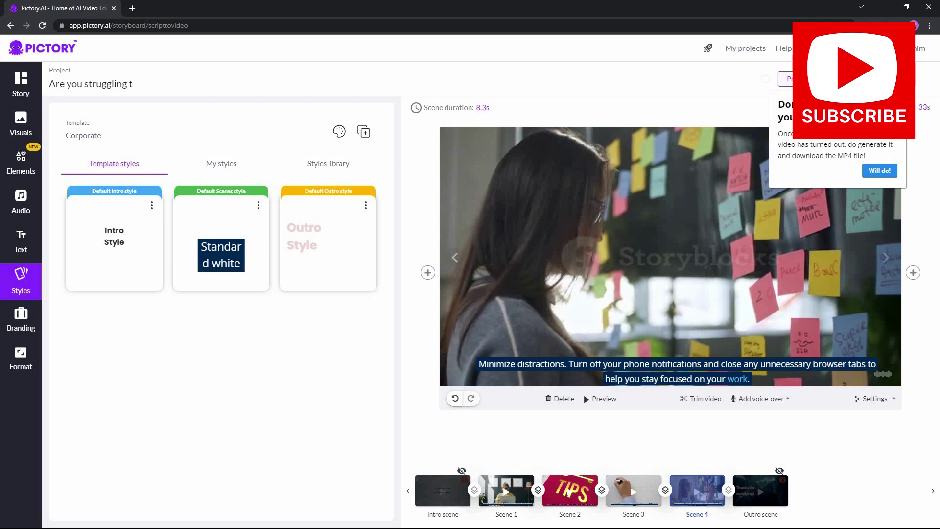
left_click(230, 207)
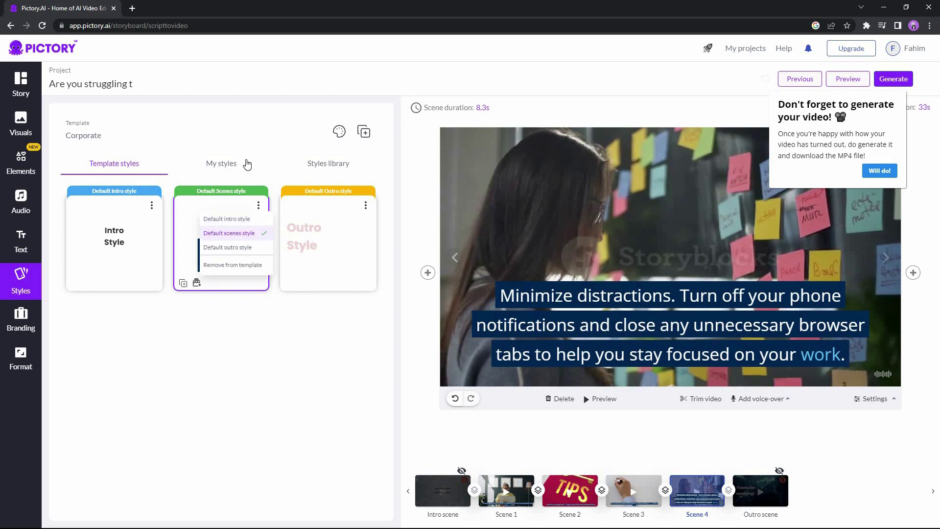
left_click(323, 167)
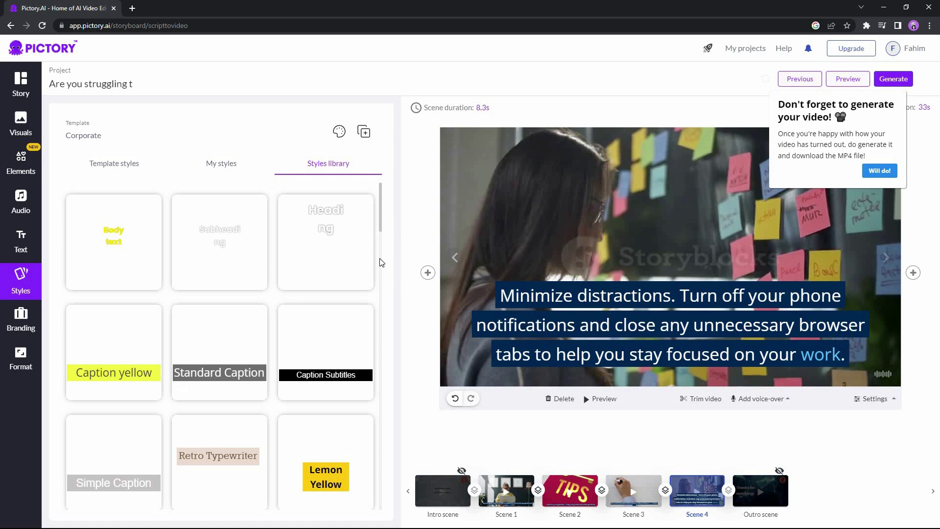
scroll(381, 262, "down", 4)
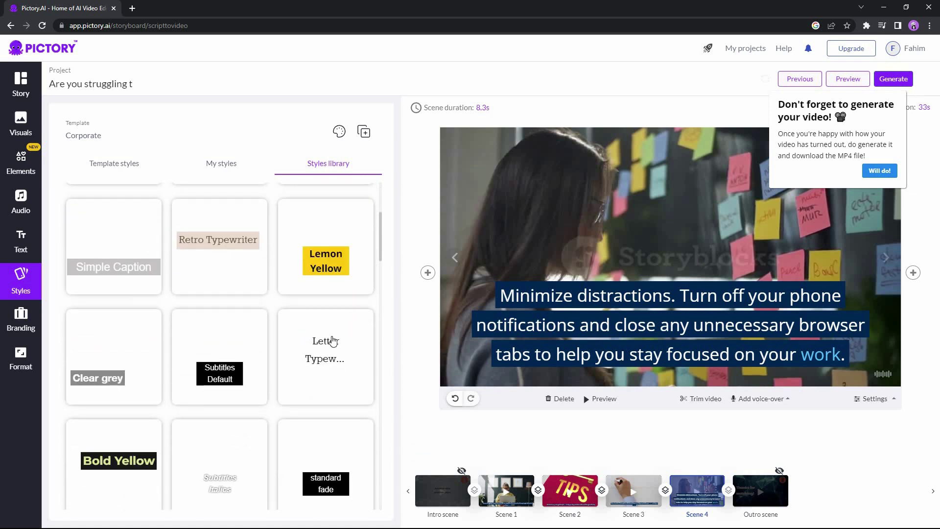
mouse_move(325, 362)
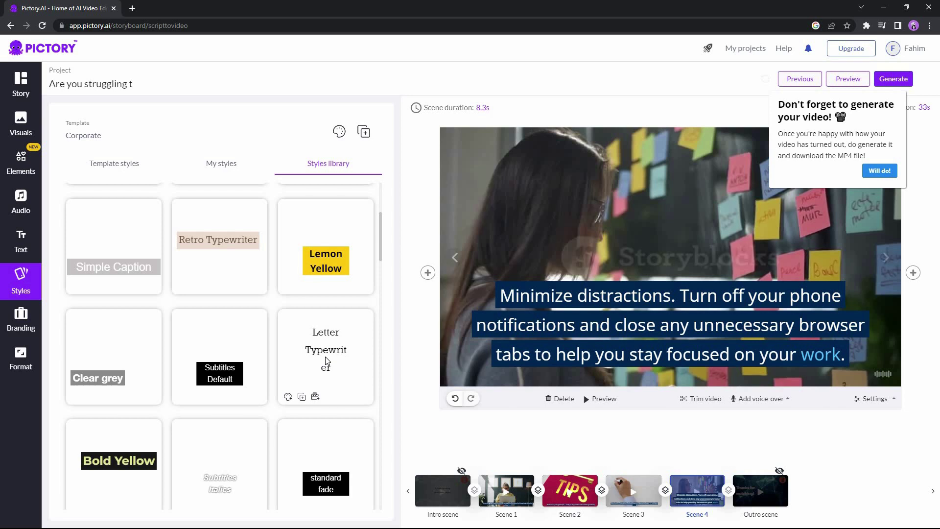
left_click(327, 361)
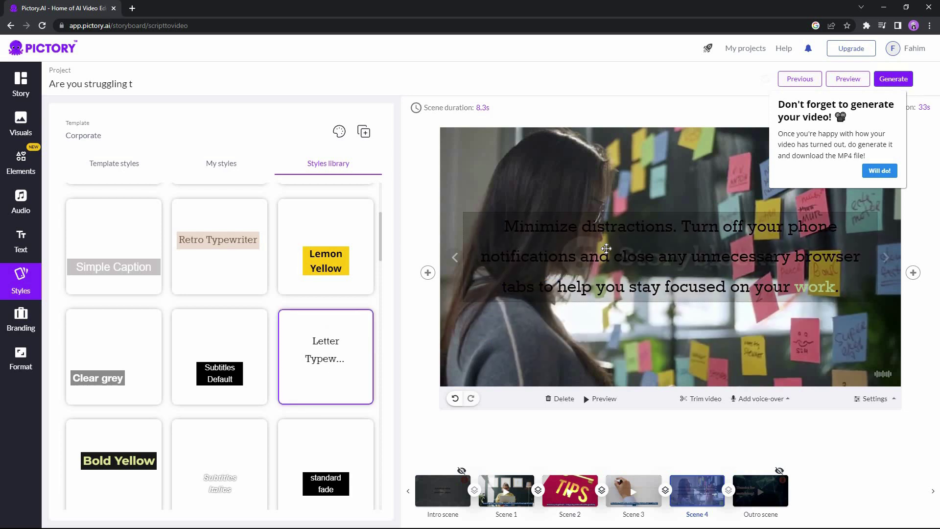
left_click(152, 169)
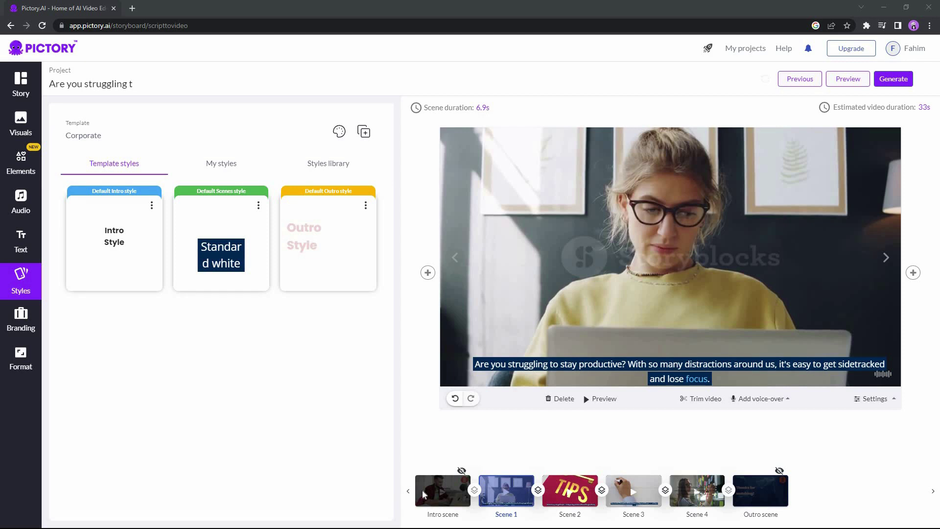
Enable the branded intro scene, and make its logo smaller with the opacity reduced to about half.
left_click(28, 327)
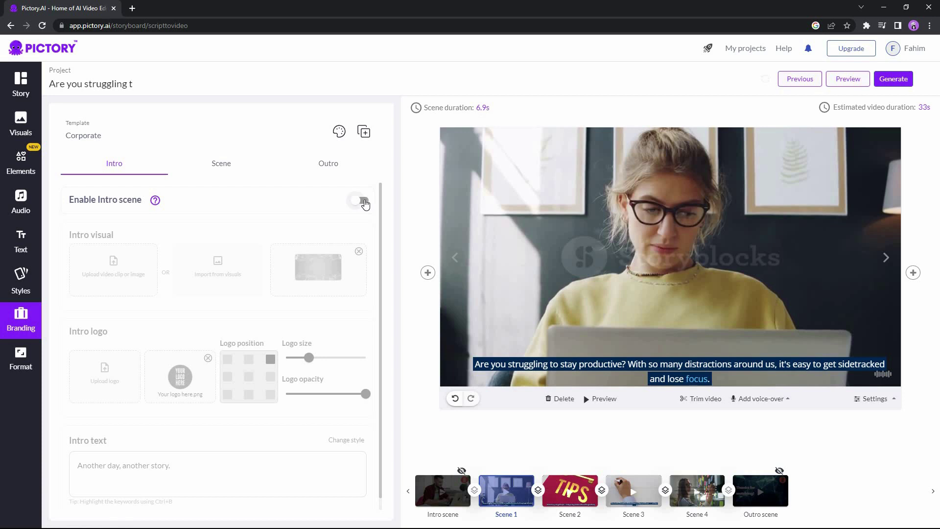
left_click(363, 202)
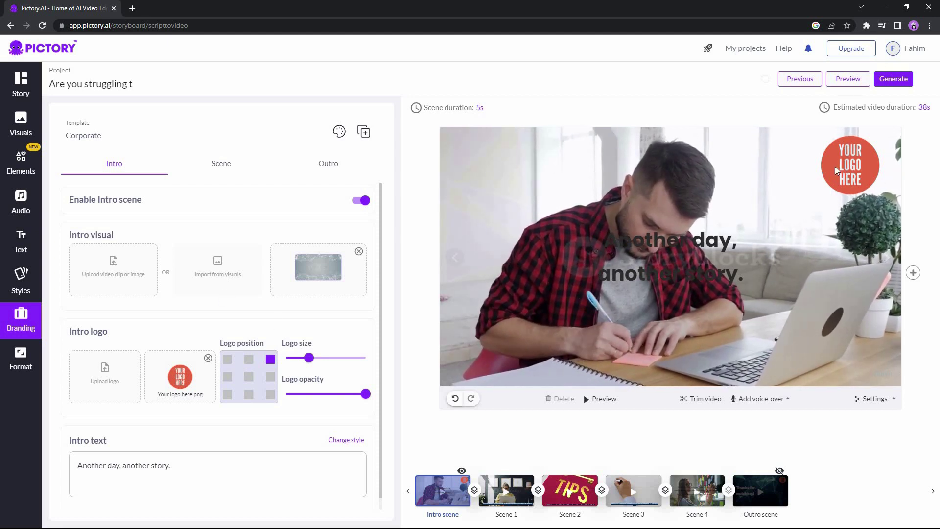
scroll(118, 378, "down", 1)
scroll(118, 378, "down", 1)
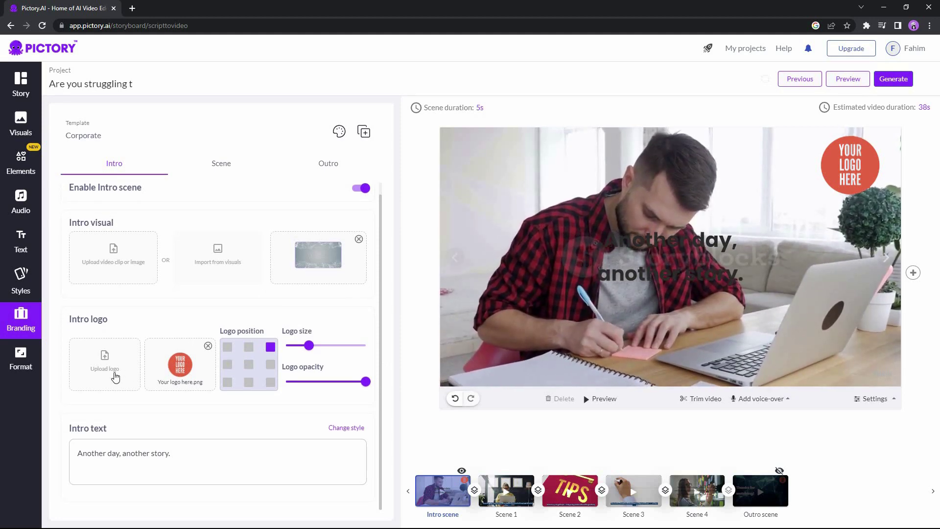
left_click_drag(346, 345, 297, 346)
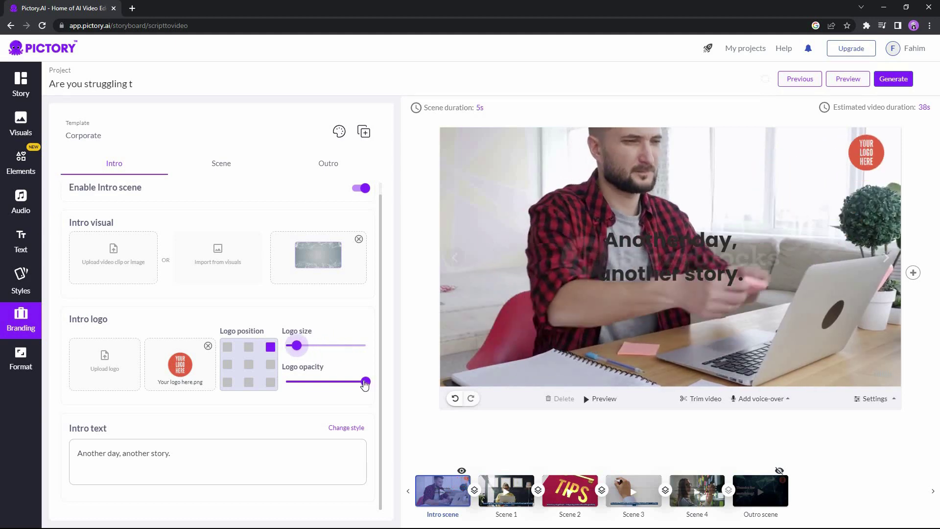
left_click(318, 382)
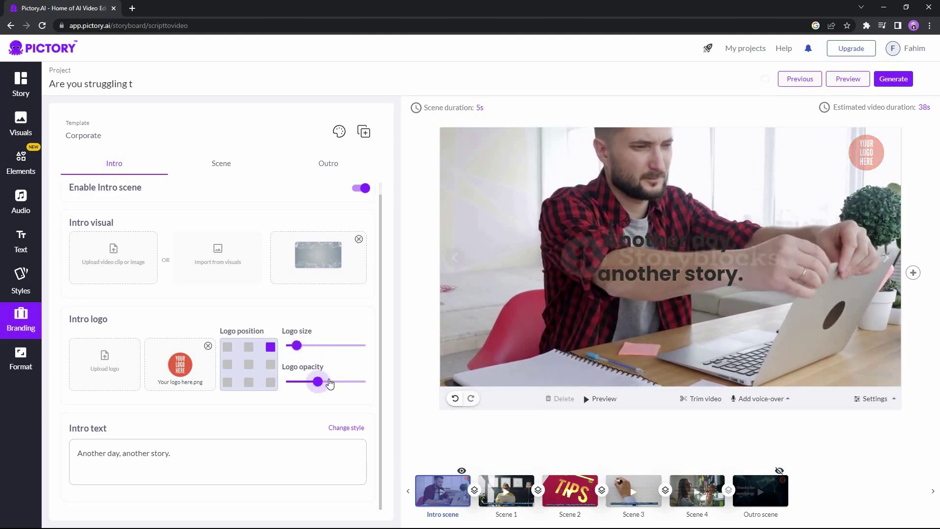
left_click(329, 382)
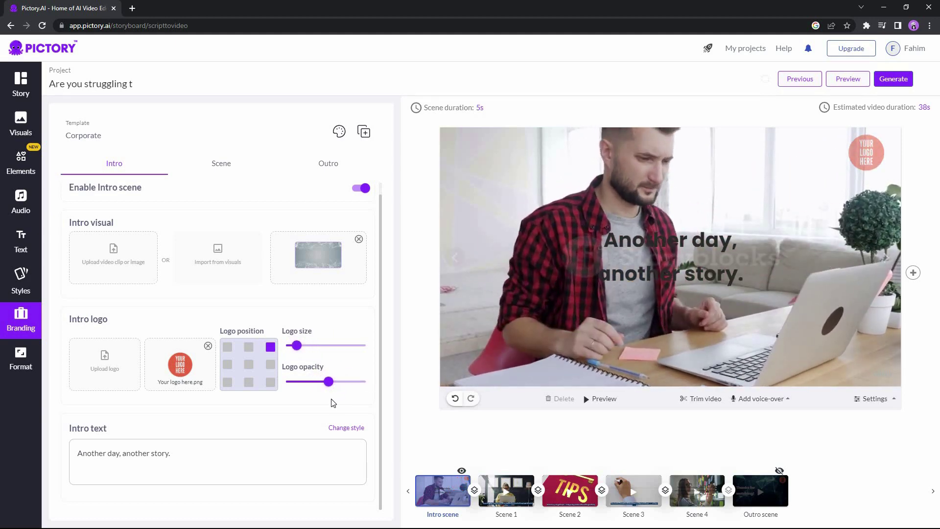
Place the cursor in the intro text without changing it, and enable the branded outro scene.
left_click(196, 459)
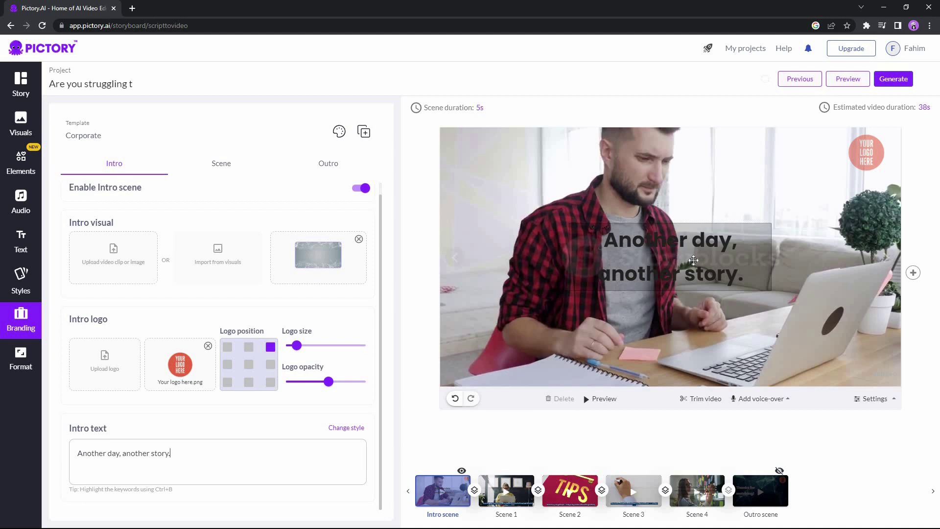
left_click(328, 167)
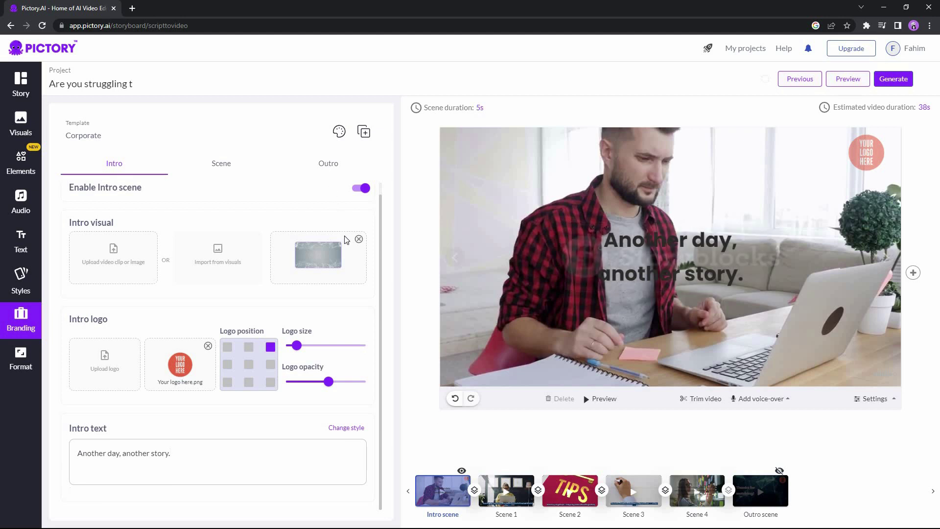
left_click(362, 188)
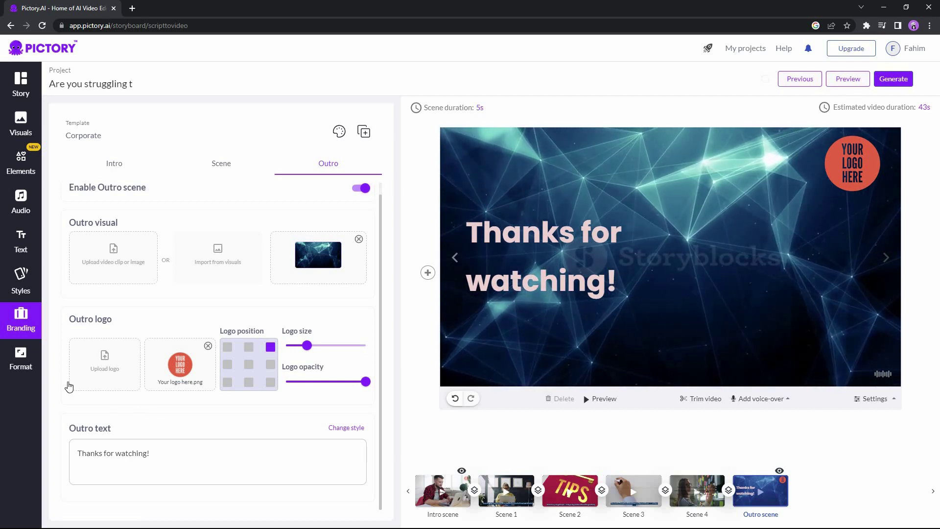
Set the video resolution to 1080p and turn on optimizing the generated video for size.
left_click(13, 364)
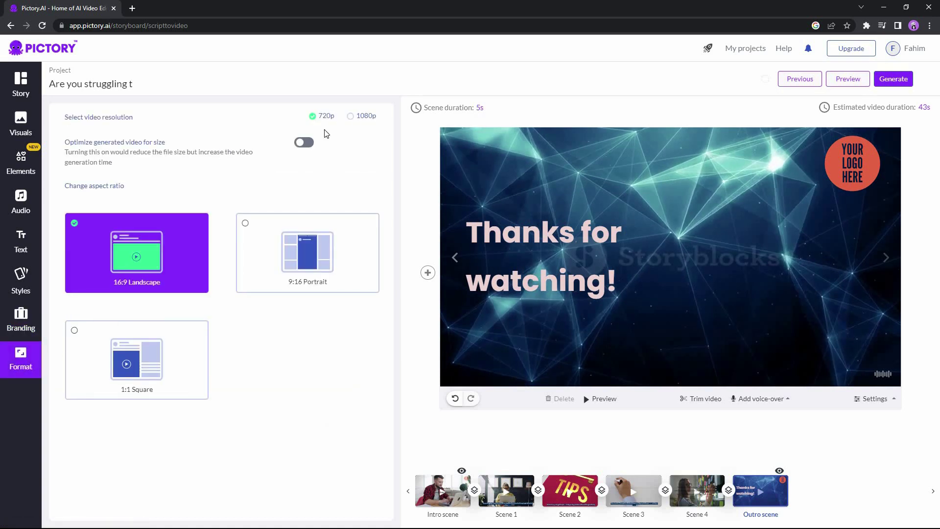
left_click(351, 117)
left_click(302, 143)
Preview the whole video, skipping ahead to scene 4 and on to the outro.
left_click(850, 82)
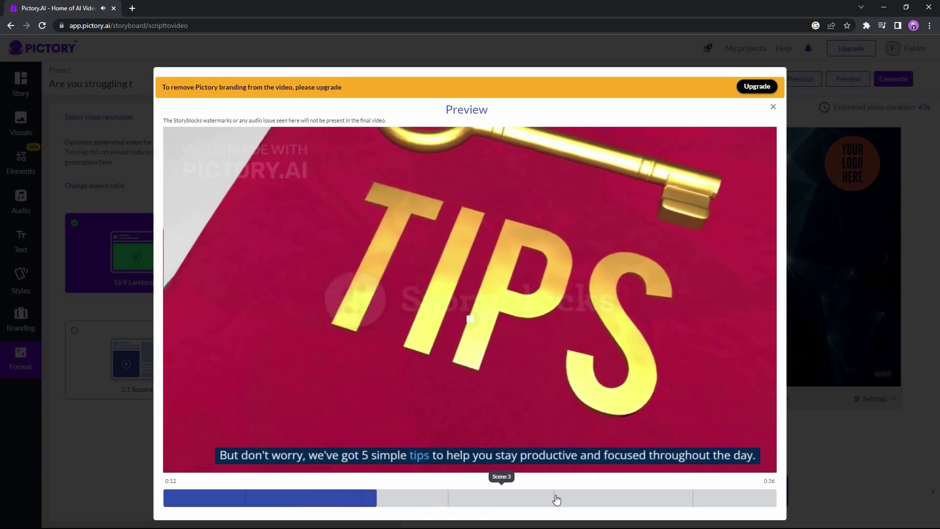
left_click(592, 502)
left_click(683, 503)
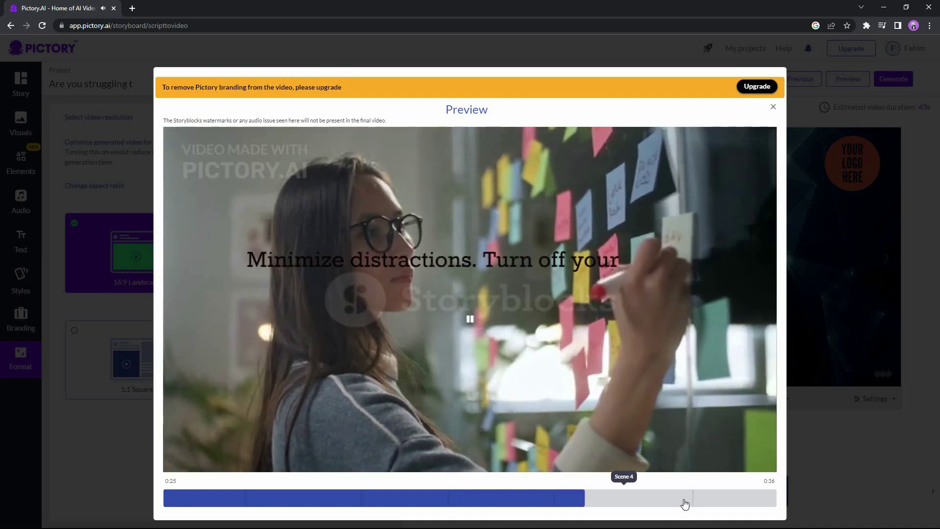
left_click(692, 503)
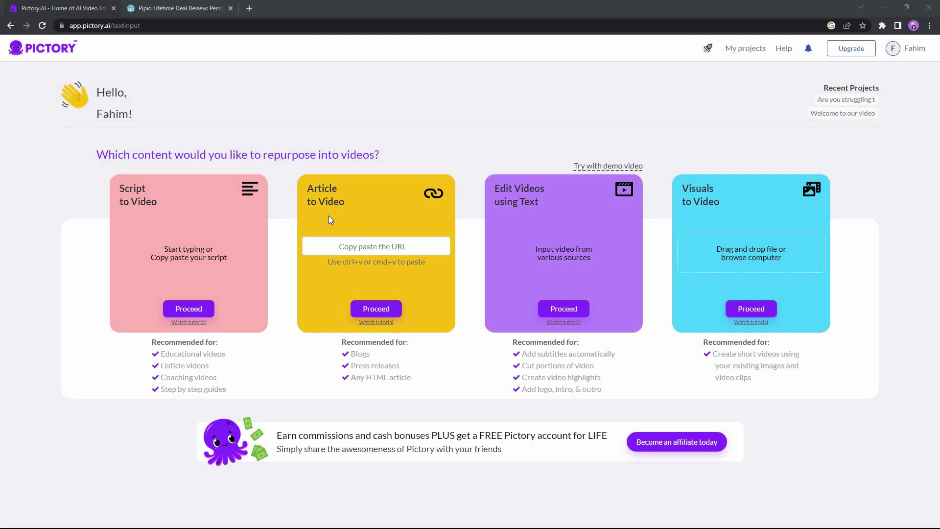
Skim the Pipio Lifetime Deal article on SaaS LTD Deals and copy its web address.
left_click(186, 7)
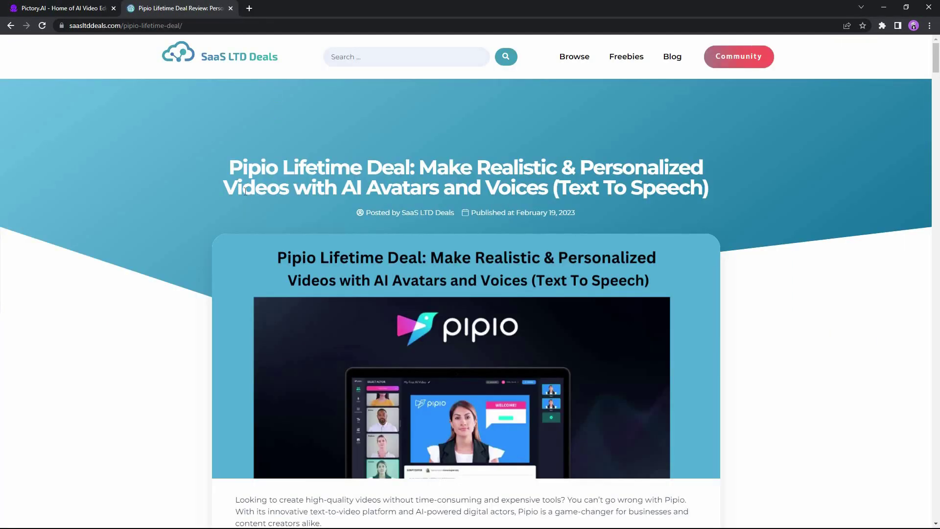
left_click_drag(229, 168, 277, 168)
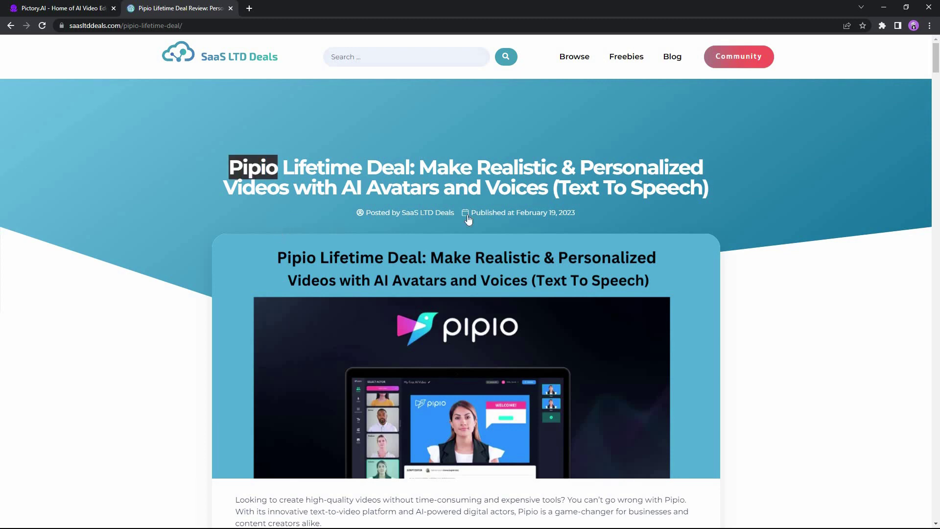
middle_click(804, 191)
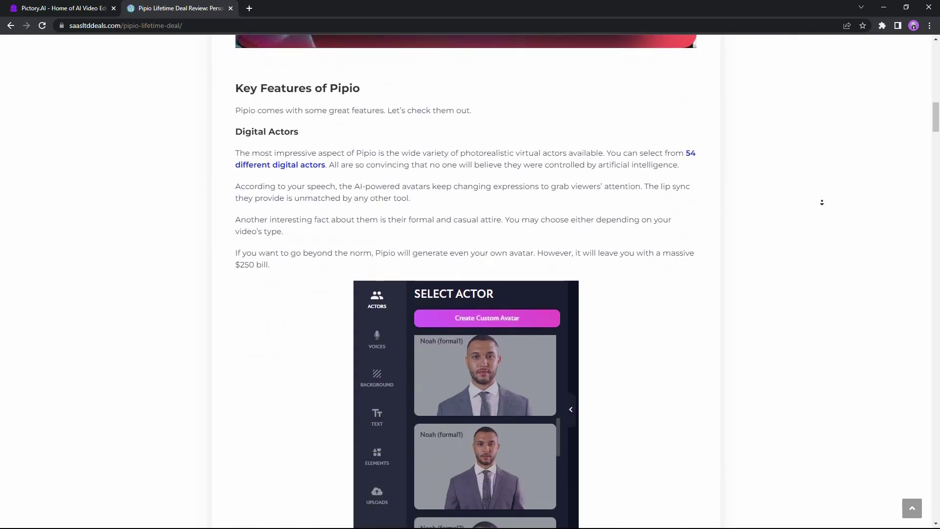
left_click(628, 282)
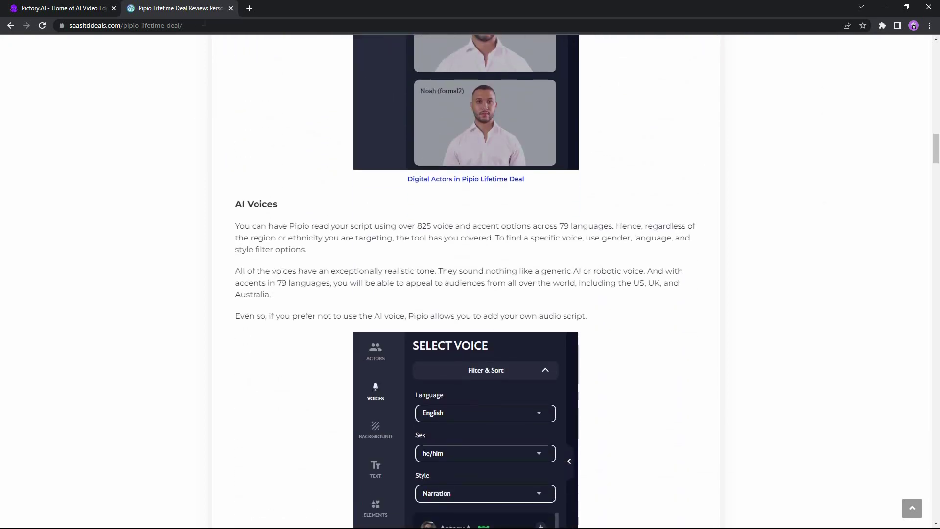
left_click(112, 25)
key("ctrl+c")
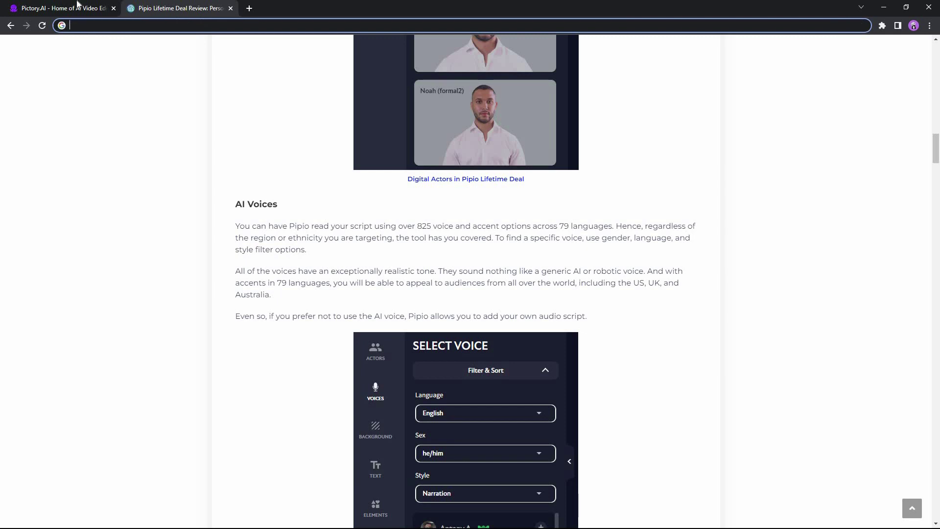
Start an Article to Video project in Pictory from the copied Pipio article URL.
key("ctrl+shift+Tab")
left_click(367, 243)
key("ctrl+v")
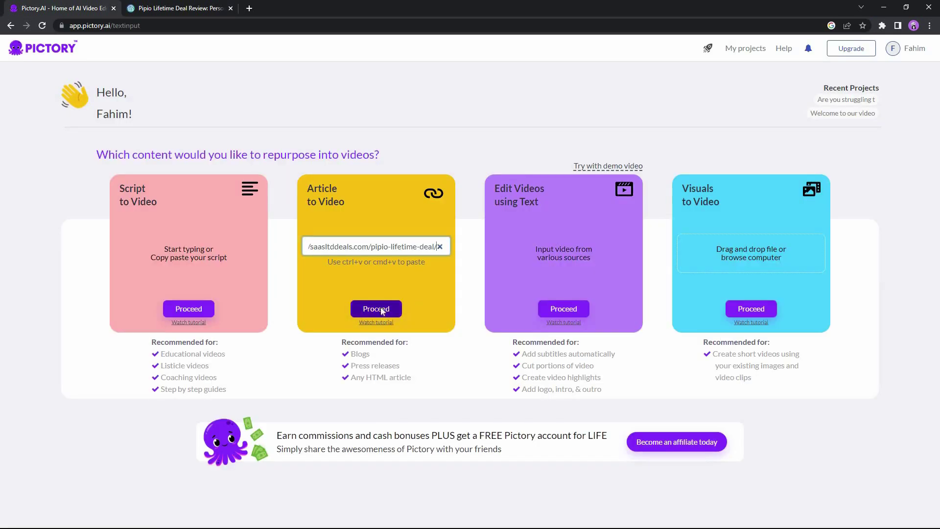
left_click(382, 310)
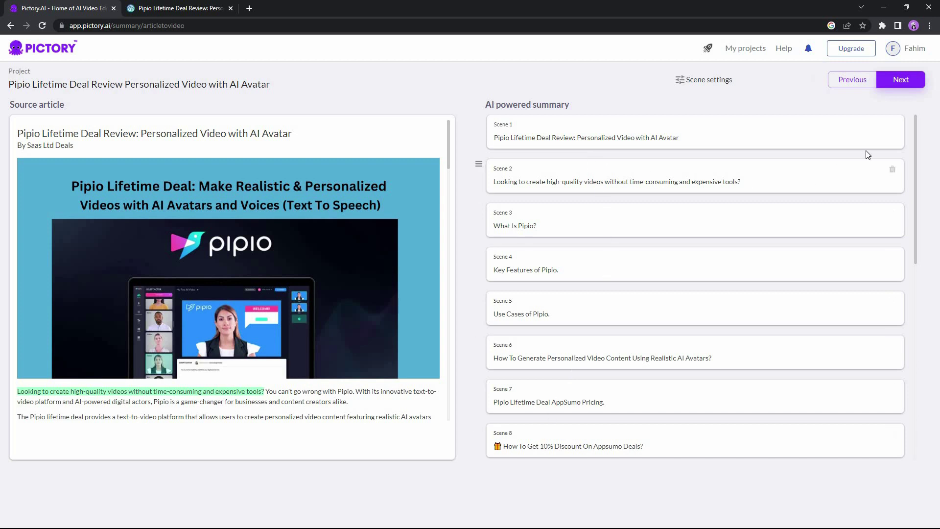
Accept the article's AI summary with the Red ink template in 16:9, and generate the video.
left_click(906, 80)
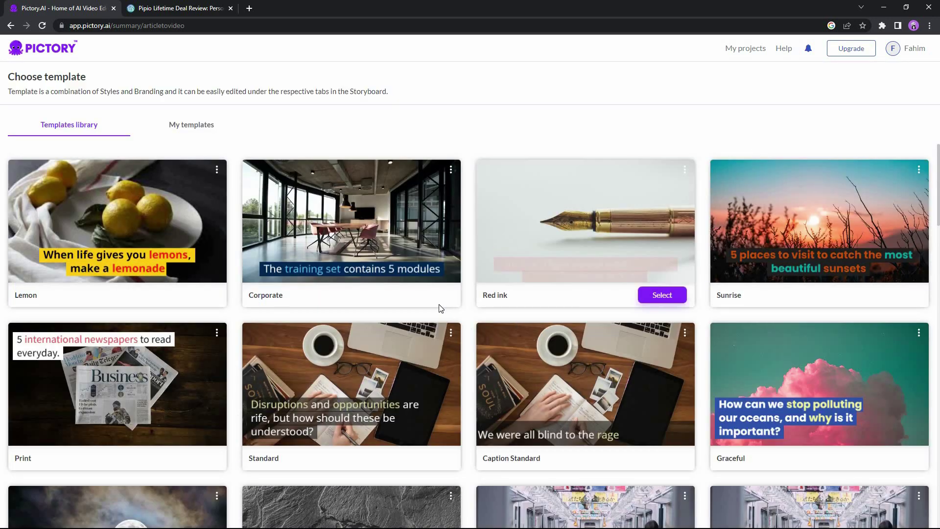
mouse_move(440, 308)
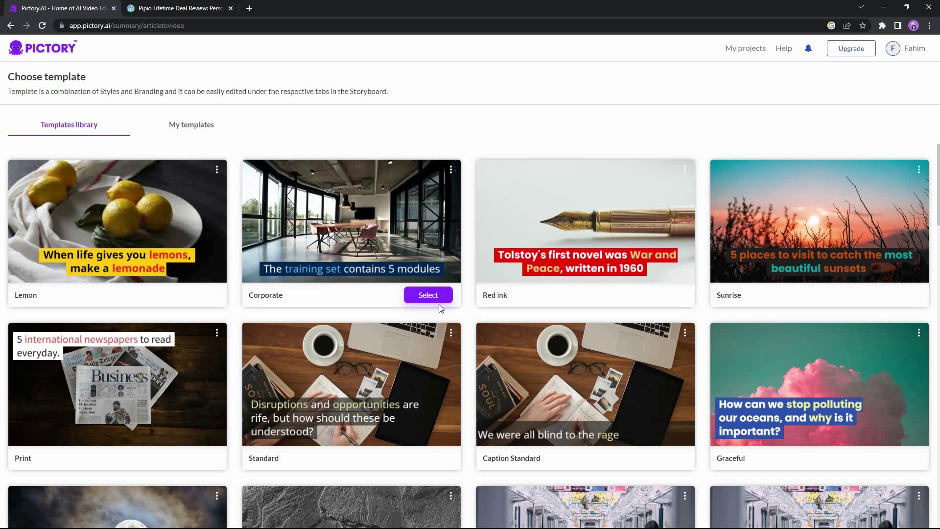
left_click(663, 295)
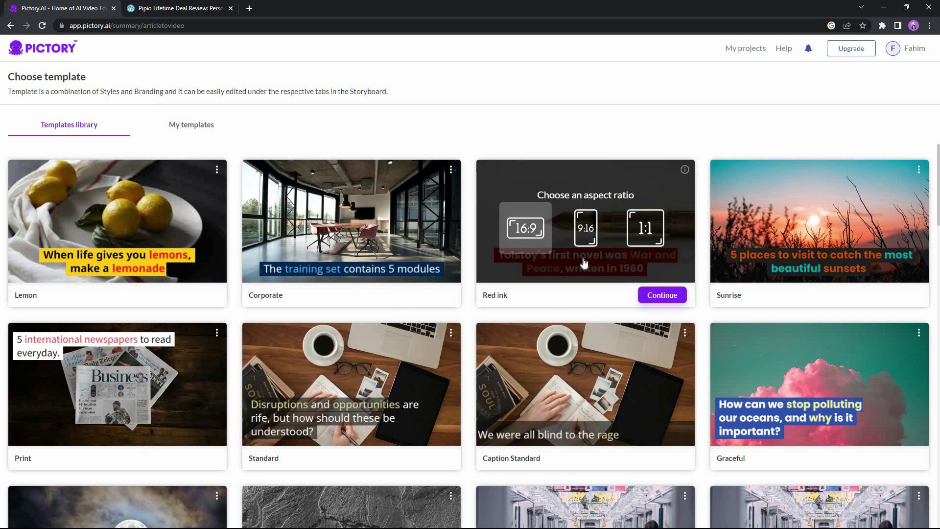
left_click(655, 298)
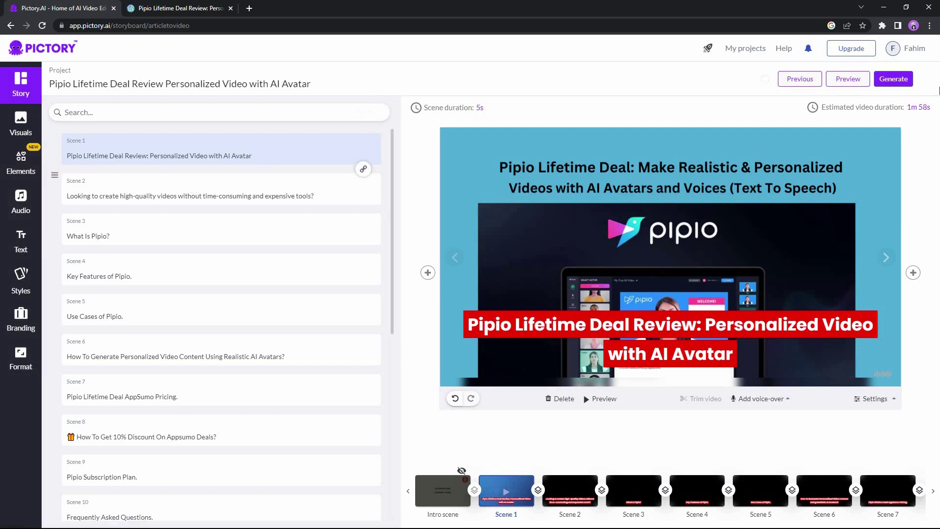
left_click(891, 81)
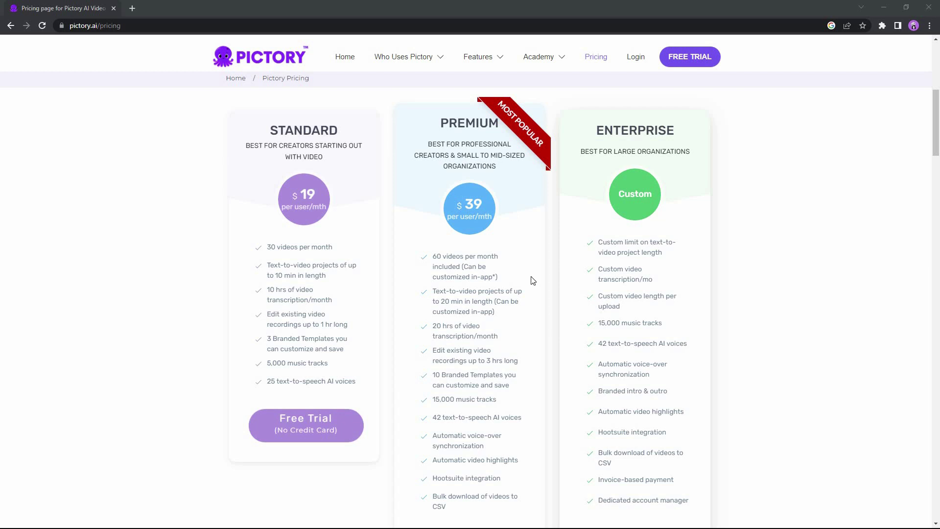
Compare the Standard, Premium and Enterprise plans on the Pictory pricing page.
scroll(532, 281, "up", 1)
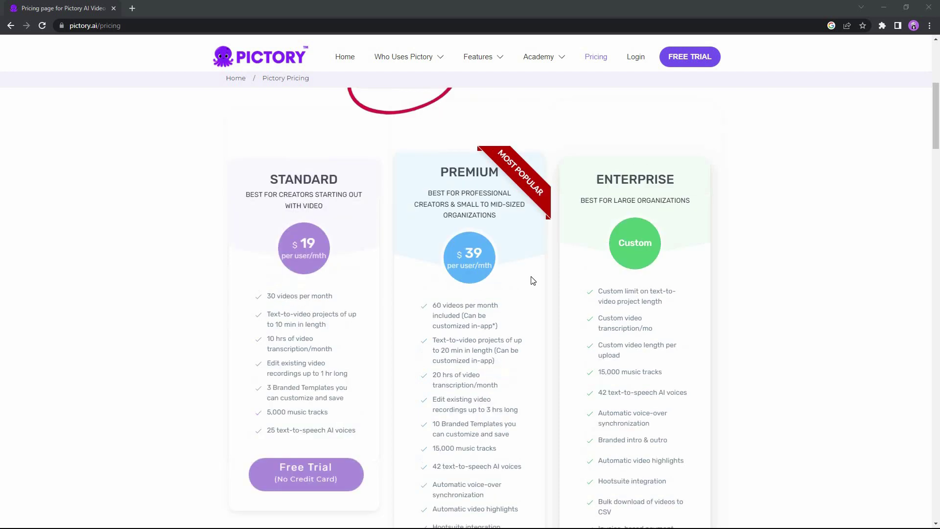